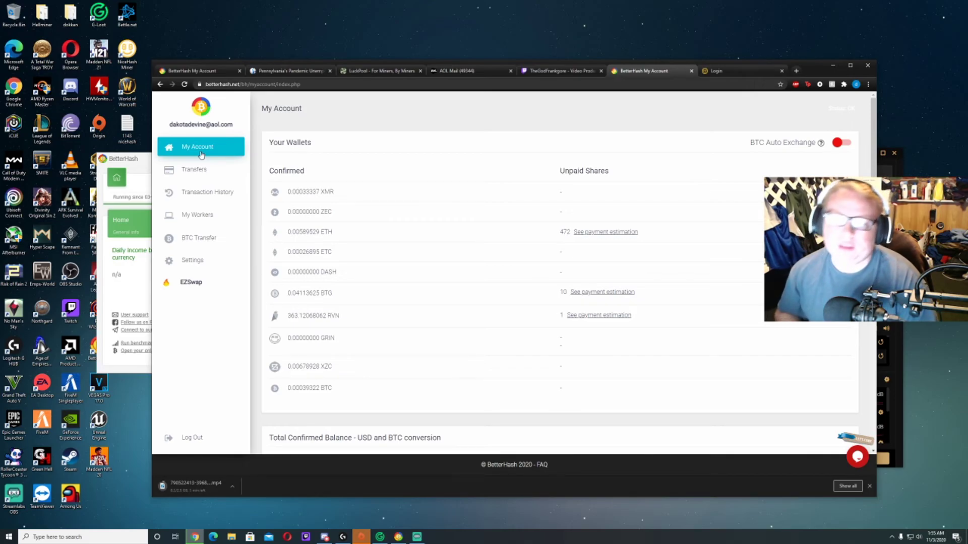
# Bring the BetterHash miner window over the browser and review its Activity and general Settings pages
pyautogui.click(134, 164)
pyautogui.moveTo(134, 164); pyautogui.dragTo(286, 166)
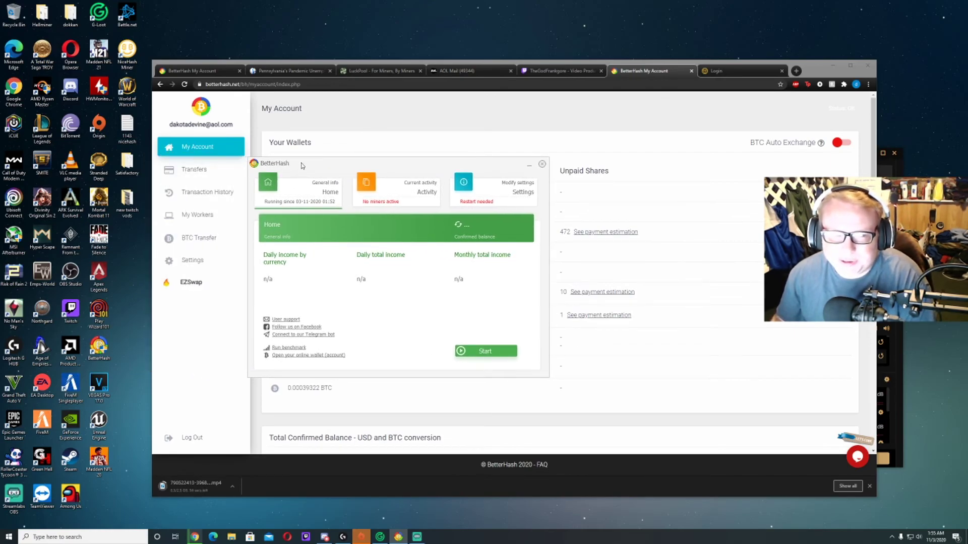
pyautogui.click(393, 192)
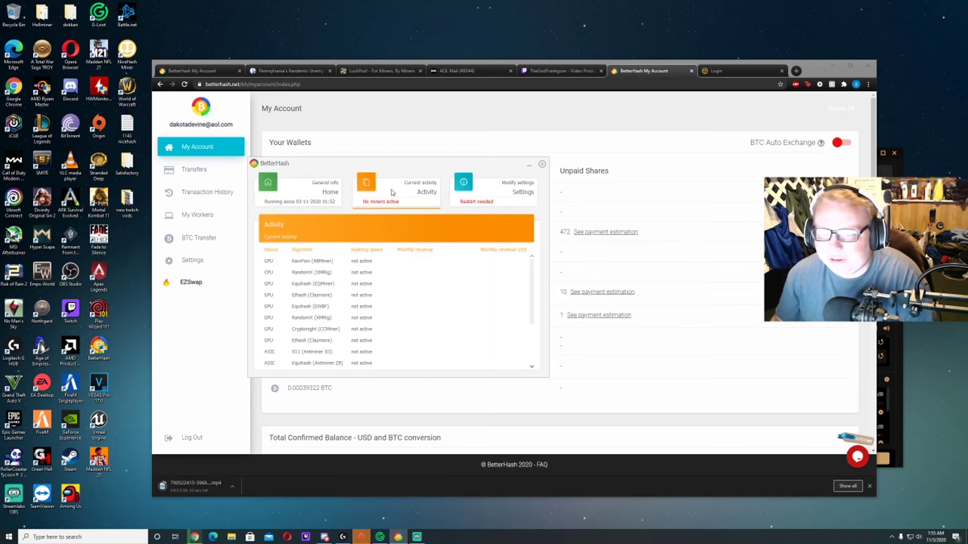
pyautogui.click(473, 201)
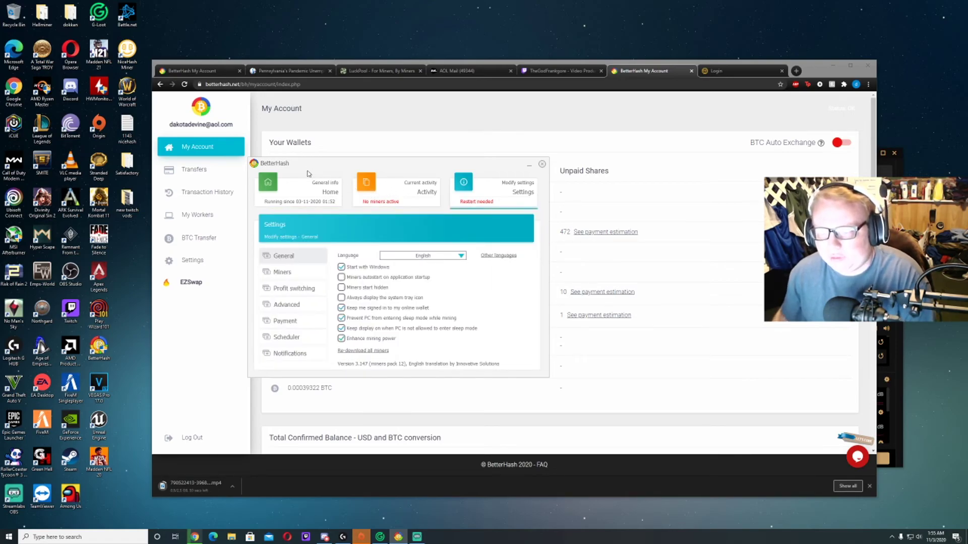
# Log in to the NiceHash account in the browser with the account e-mail and password
pyautogui.click(718, 71)
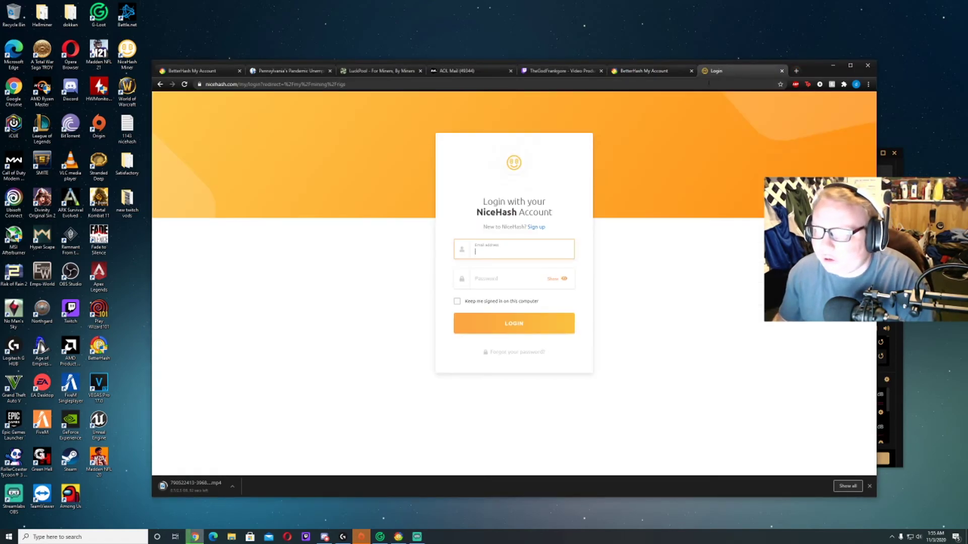
pyautogui.click(516, 251)
pyautogui.click(504, 268)
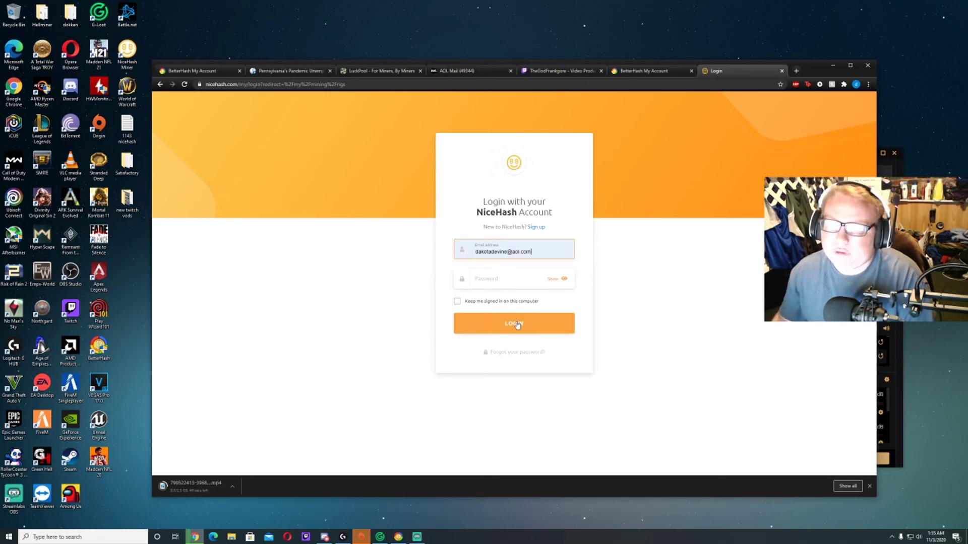
pyautogui.click(490, 303)
pyautogui.click(497, 283)
pyautogui.write('***')
pyautogui.press('Return')
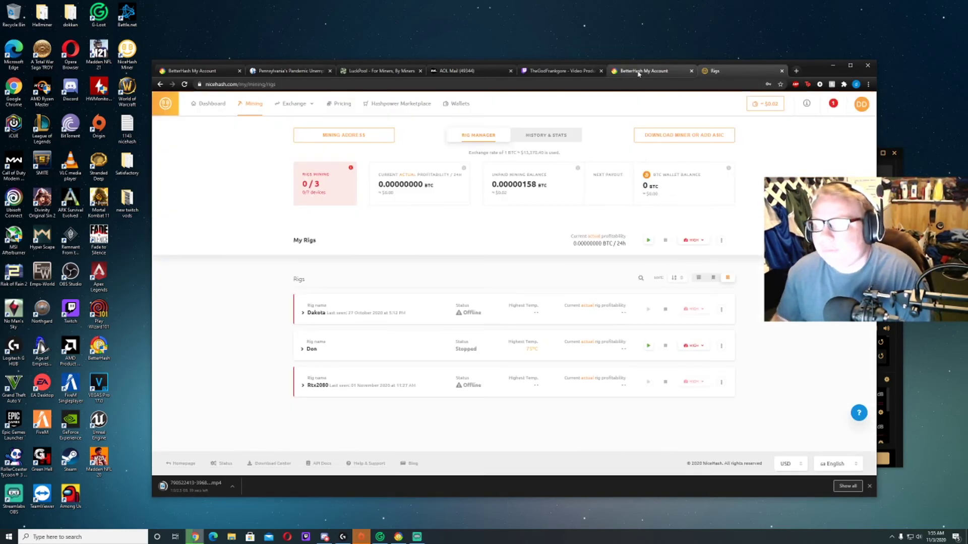
# Check the Settings page of the BetterHash web account and return to the My Account wallet overview
pyautogui.click(644, 72)
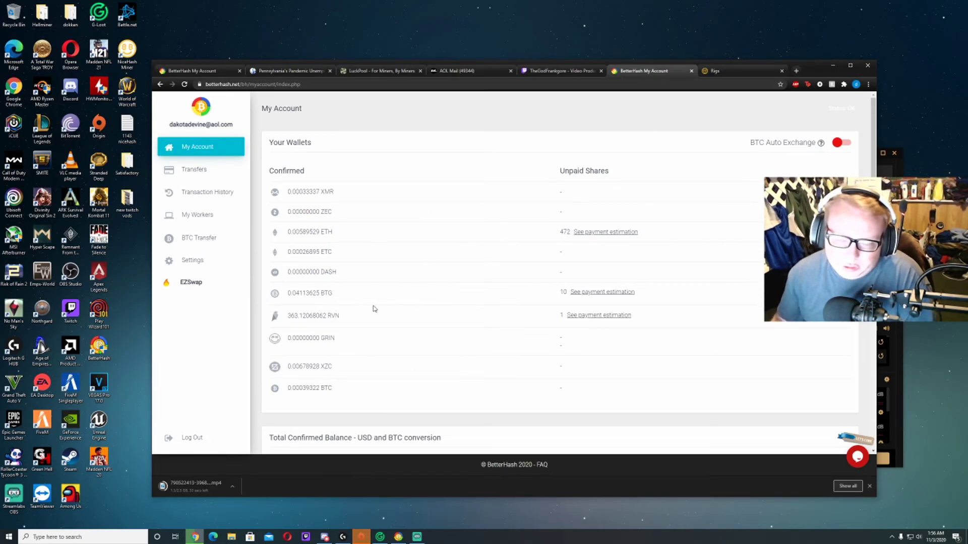
pyautogui.click(191, 262)
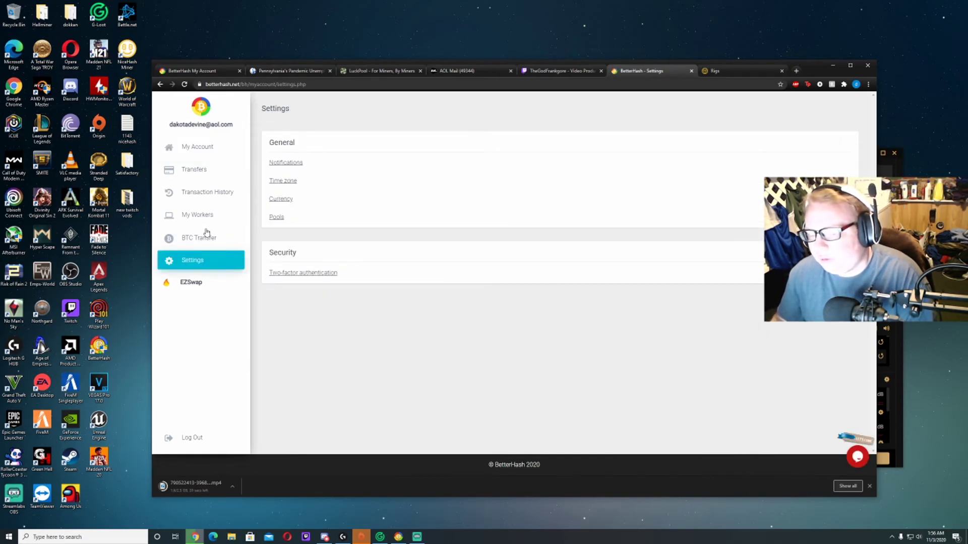
pyautogui.click(212, 149)
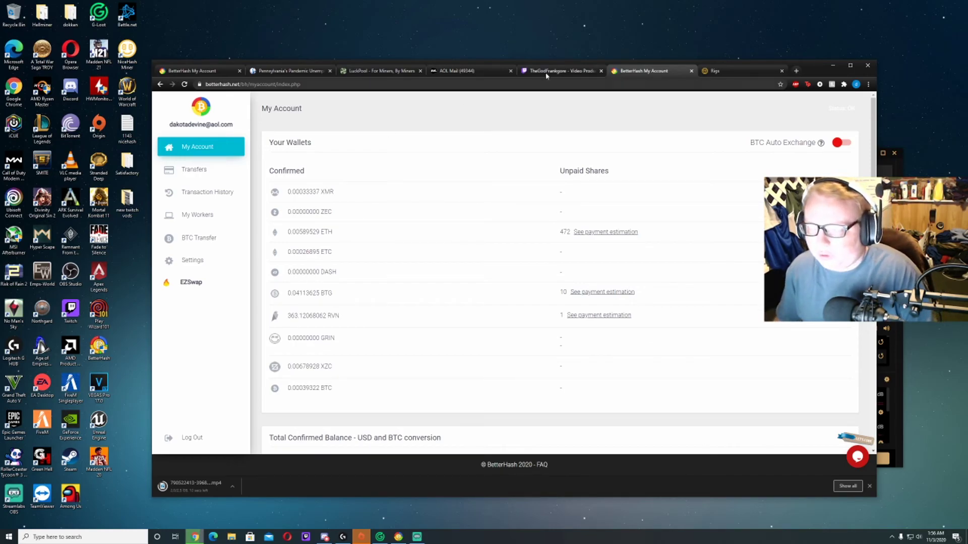
# Compare the NiceHash rig manager with the BetterHash wallet overview, ending on the BetterHash wallets
pyautogui.click(711, 71)
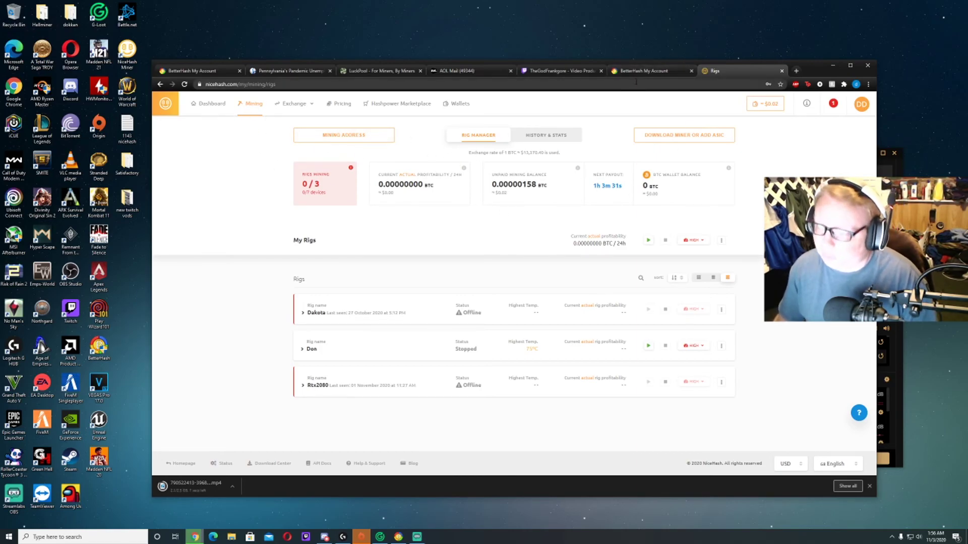
pyautogui.click(643, 71)
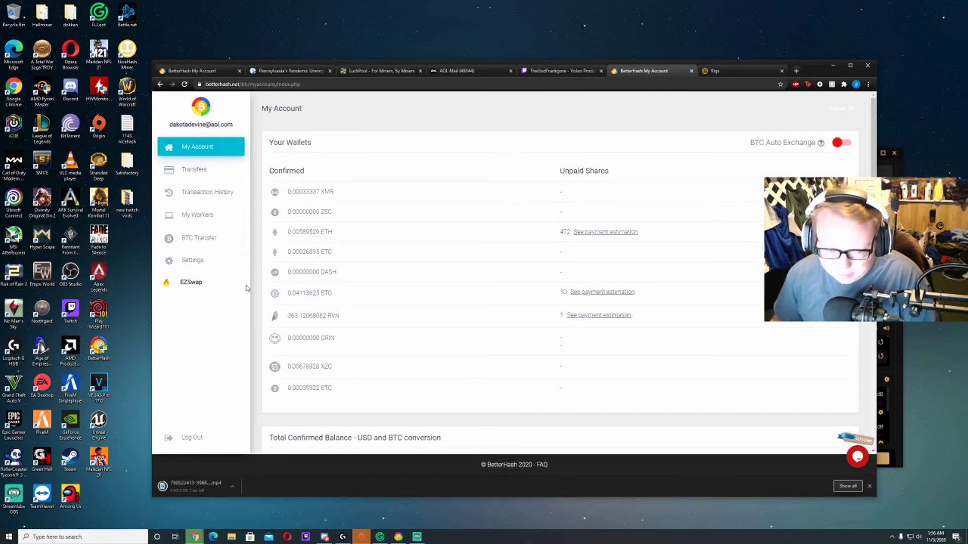
pyautogui.click(720, 73)
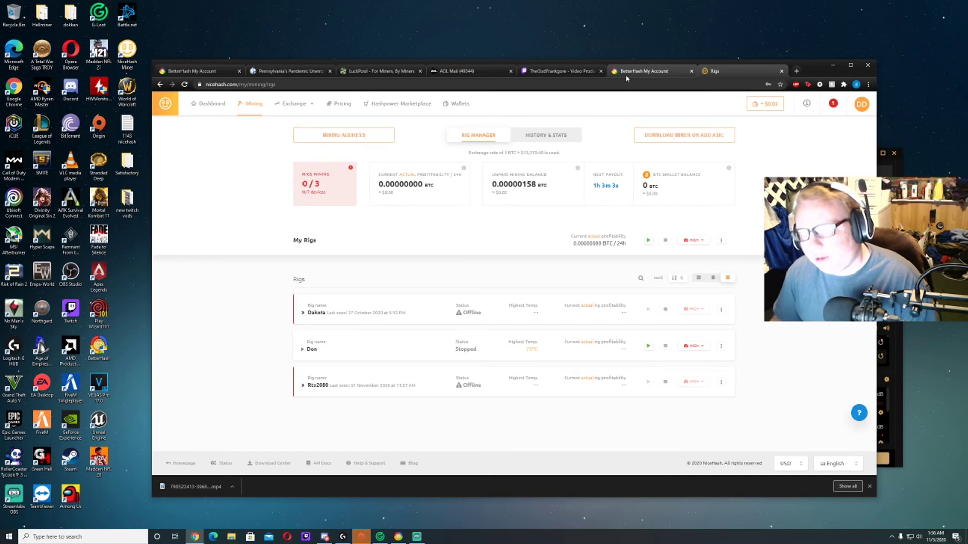
pyautogui.click(641, 70)
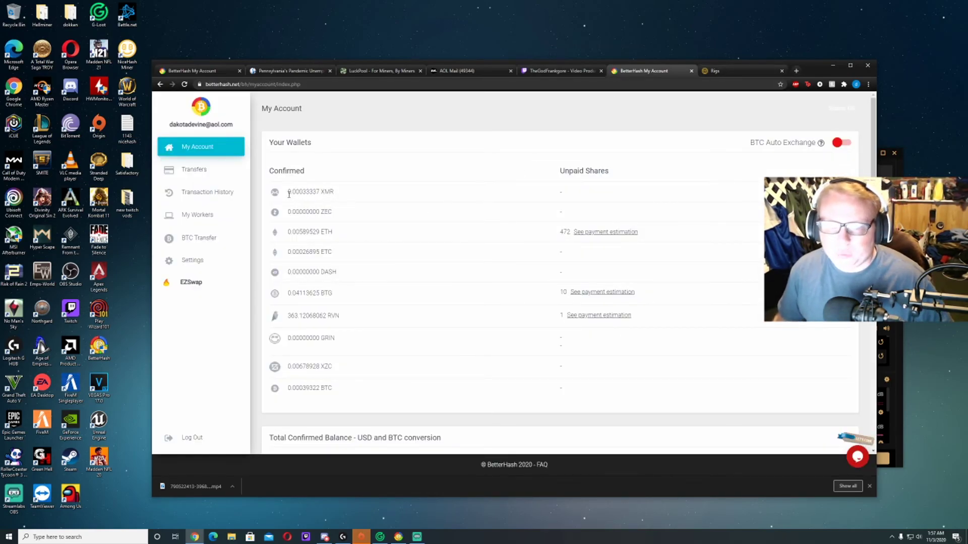
# Examine the confirmed XMR, BTC and ETH balances in the BetterHash wallet list
pyautogui.moveTo(286, 194); pyautogui.dragTo(300, 194)
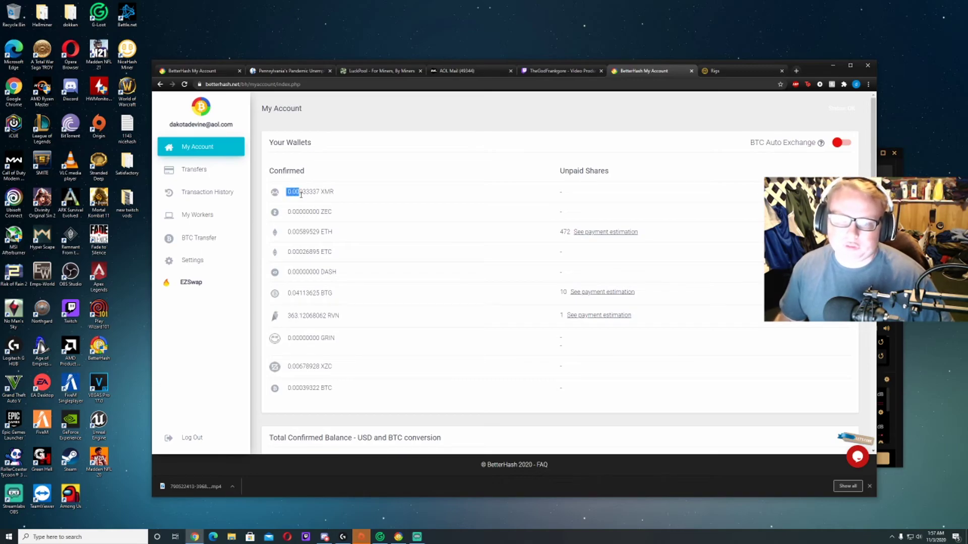
pyautogui.click(343, 200)
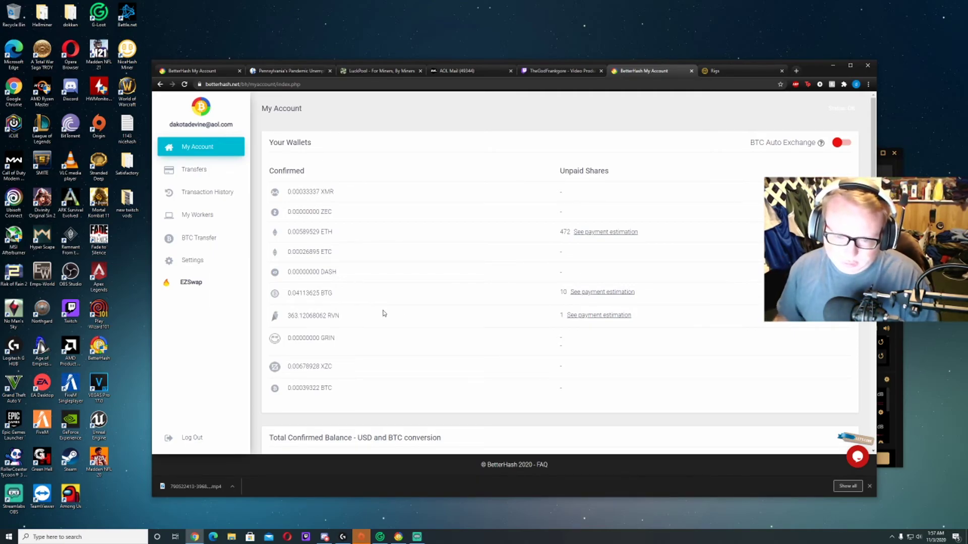
pyautogui.moveTo(332, 388); pyautogui.dragTo(289, 388)
pyautogui.click(350, 385)
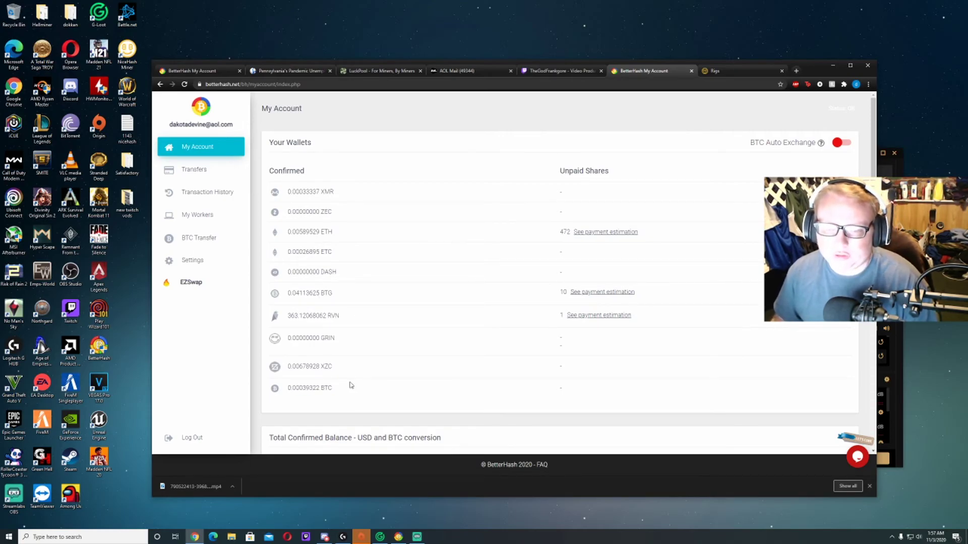
pyautogui.moveTo(288, 231); pyautogui.dragTo(332, 233)
pyautogui.click(342, 237)
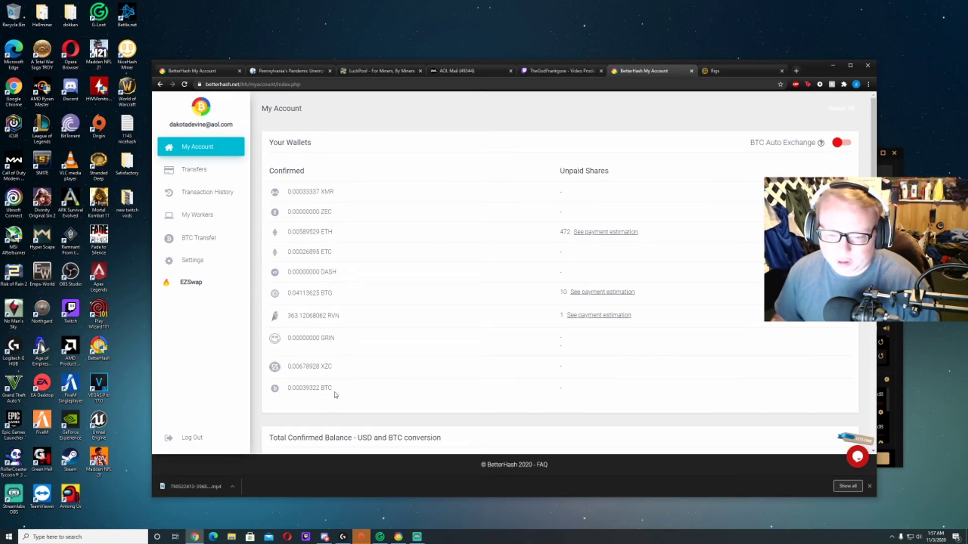
# Examine the confirmed BTC, BTG and RVN balances in the wallet list, highlighting each amount
pyautogui.moveTo(335, 395); pyautogui.dragTo(280, 394)
pyautogui.moveTo(337, 296); pyautogui.dragTo(271, 297)
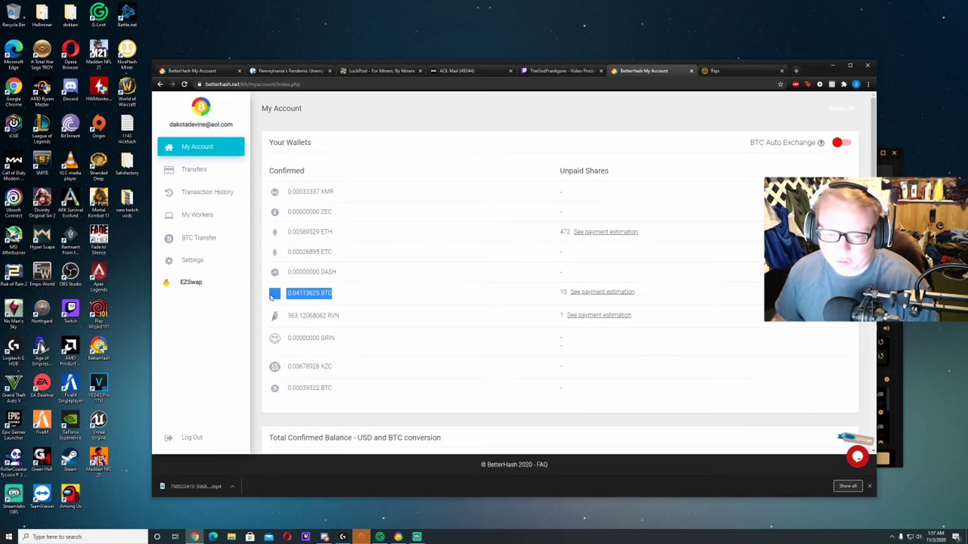
pyautogui.click(338, 292)
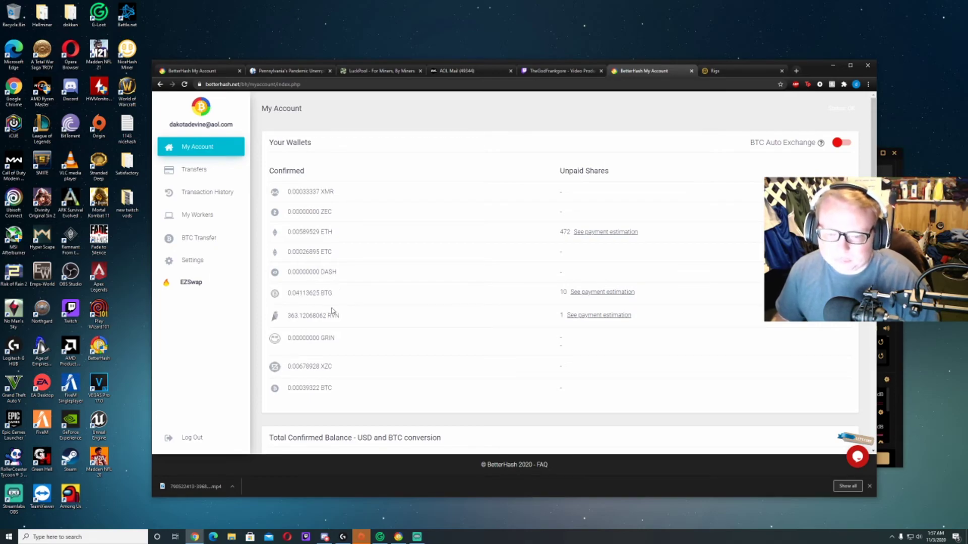
pyautogui.moveTo(342, 317); pyautogui.dragTo(283, 317)
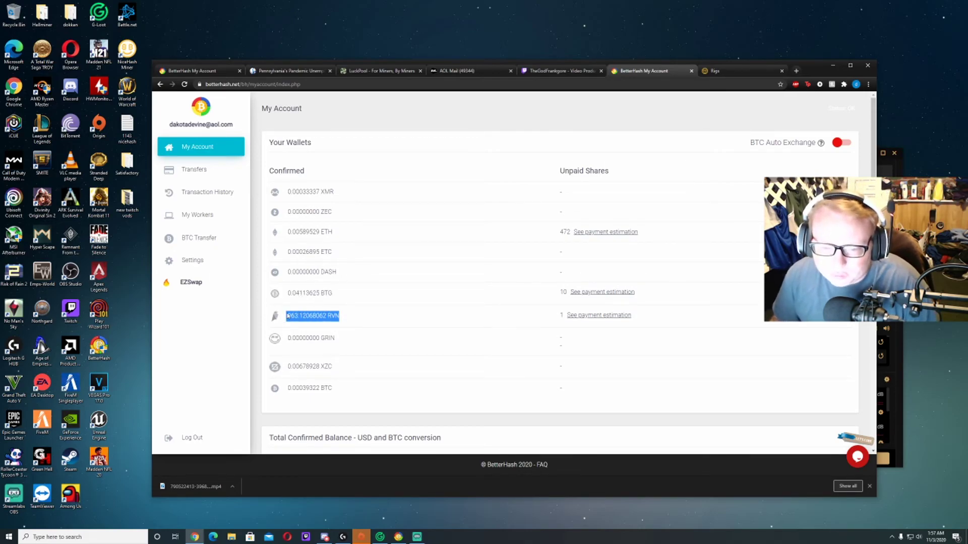
pyautogui.click(347, 300)
pyautogui.moveTo(342, 317); pyautogui.dragTo(285, 317)
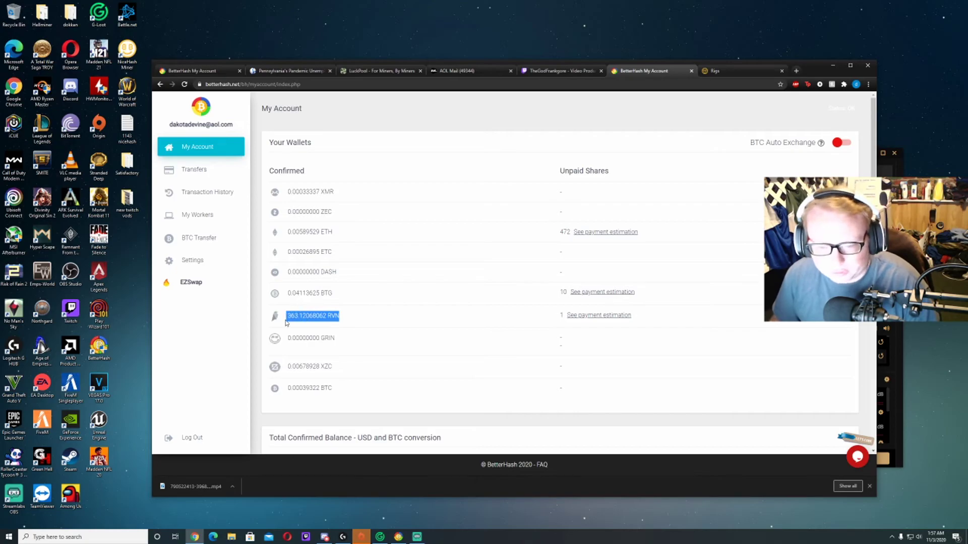
pyautogui.click(350, 307)
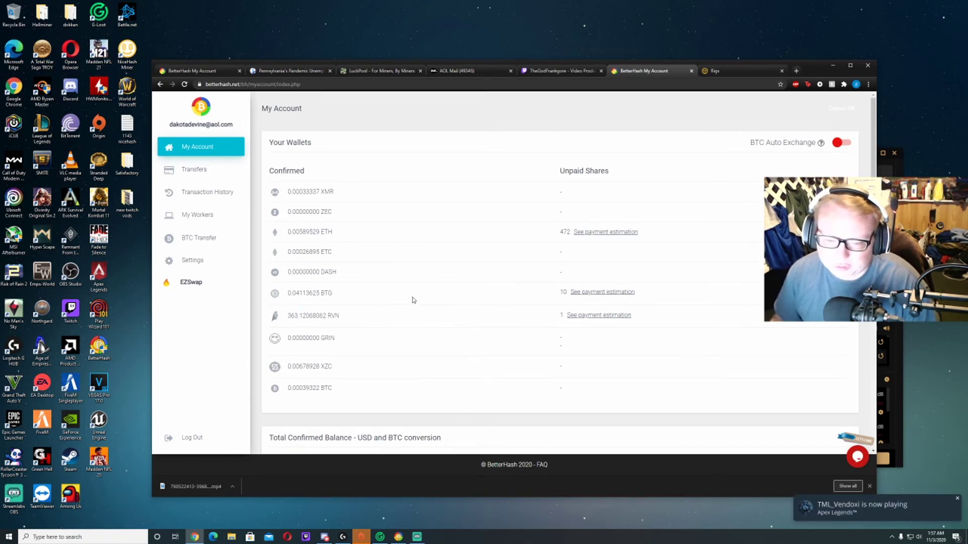
pyautogui.moveTo(286, 316); pyautogui.dragTo(333, 316)
pyautogui.click(351, 316)
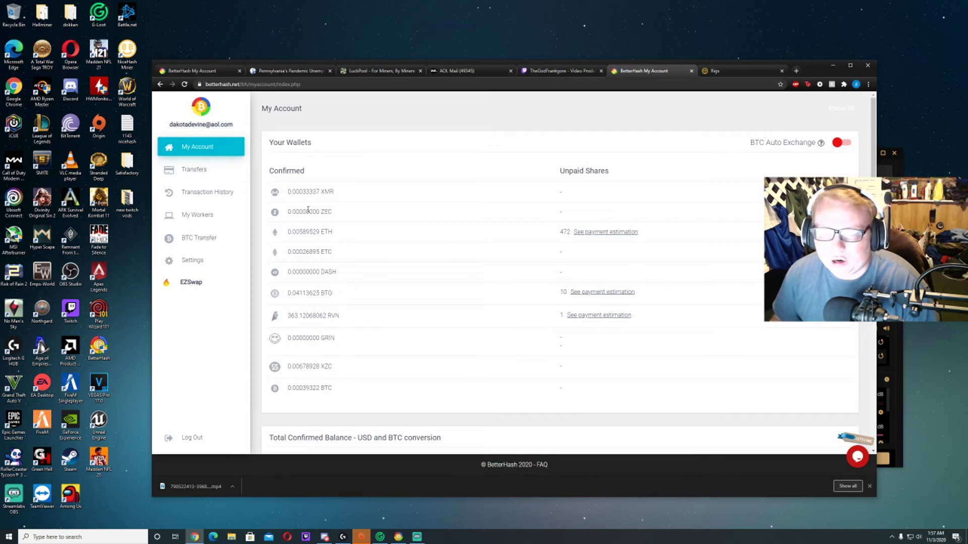
# Check the unpaid mining balance in the NiceHash rig manager against the BetterHash wallet list
pyautogui.click(718, 70)
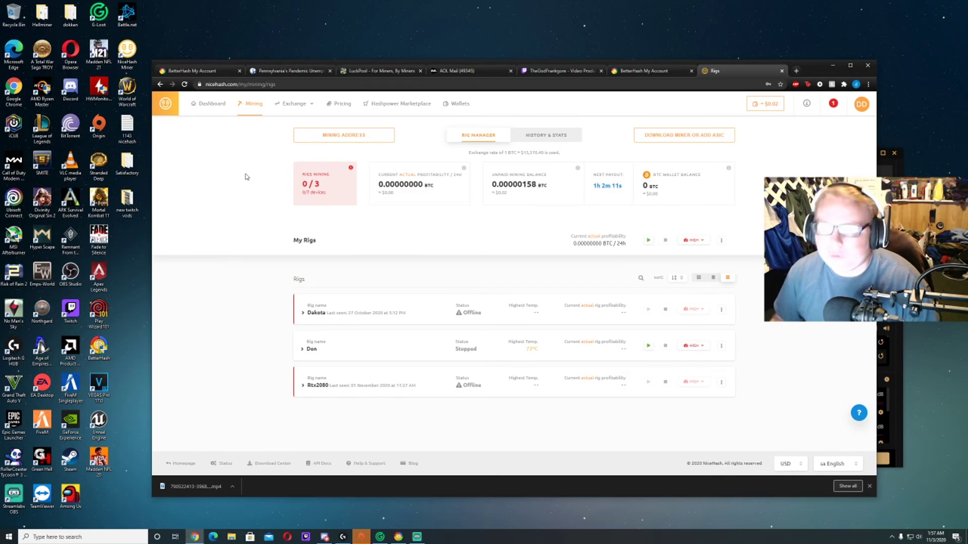
pyautogui.click(645, 71)
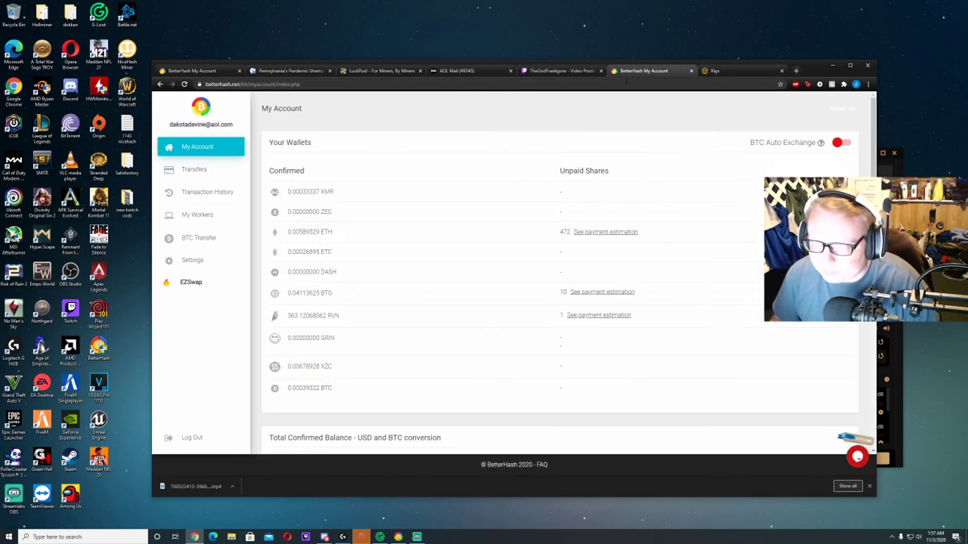
pyautogui.click(716, 70)
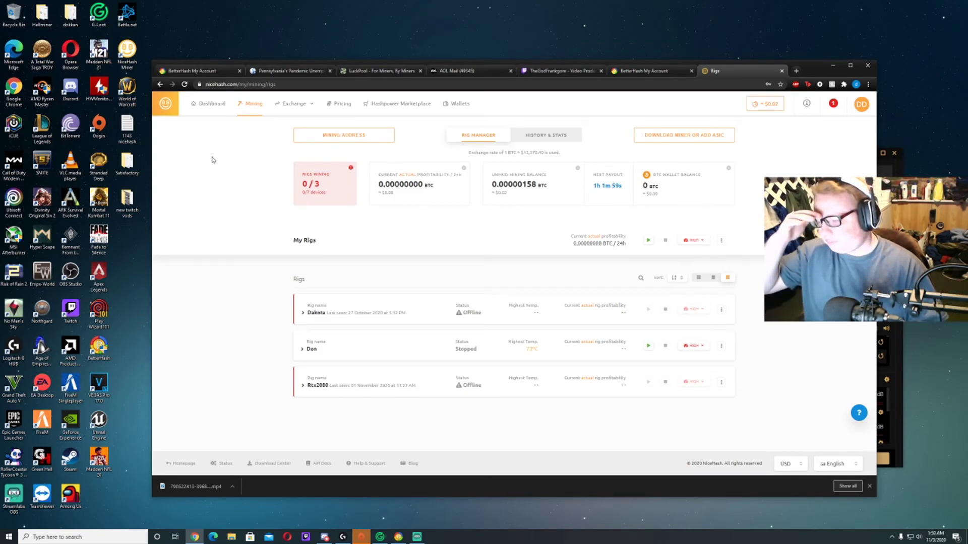
pyautogui.click(625, 70)
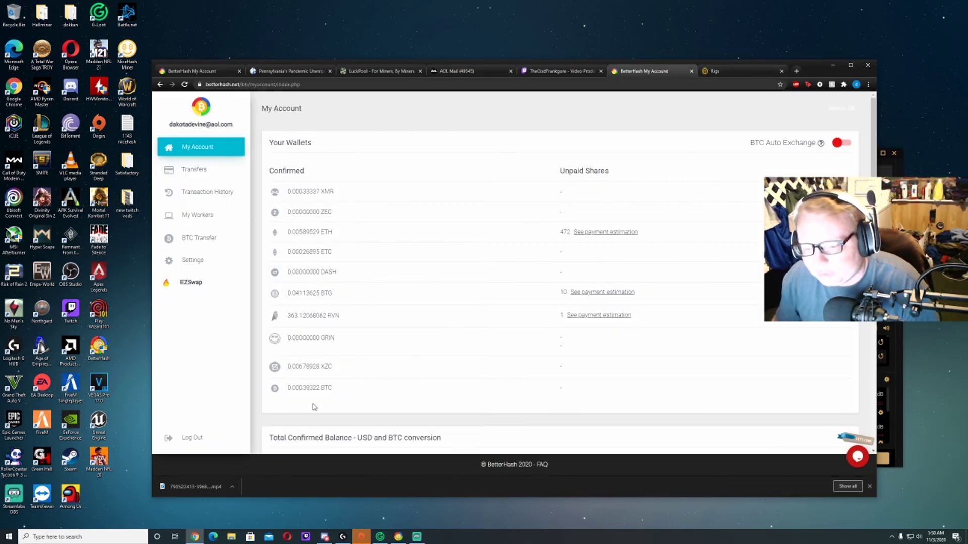
# Examine the total confirmed balance with its USD and BTC conversion below the BetterHash wallets
pyautogui.scroll(-2, 314, 407)
pyautogui.moveTo(286, 388)
pyautogui.mouseDown()
pyautogui.moveTo(363, 393)
pyautogui.moveTo(332, 395)
pyautogui.moveTo(314, 362)
pyautogui.moveTo(288, 362)
pyautogui.moveTo(282, 398)
pyautogui.mouseUp()
pyautogui.click(367, 394)
pyautogui.click(371, 395)
pyautogui.click(311, 390)
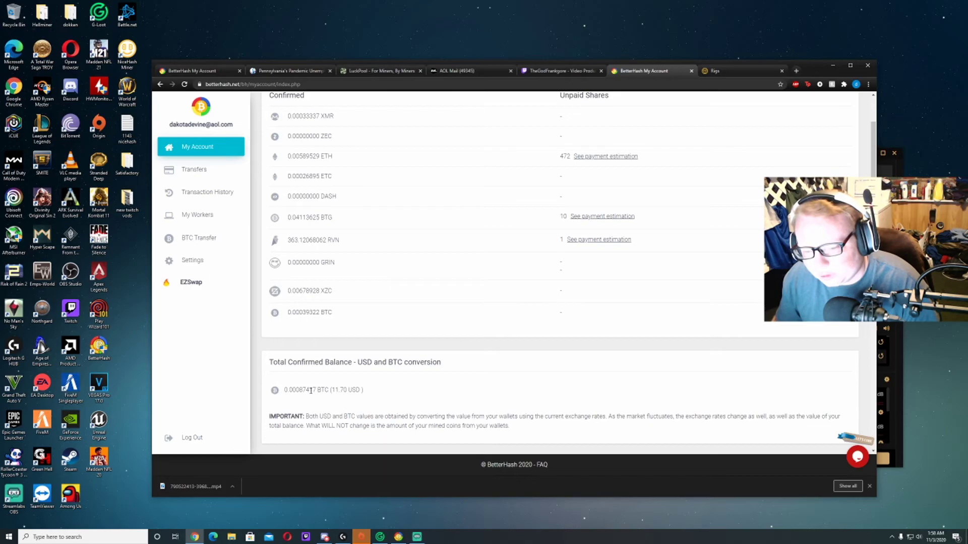
pyautogui.scroll(3, 461, 316)
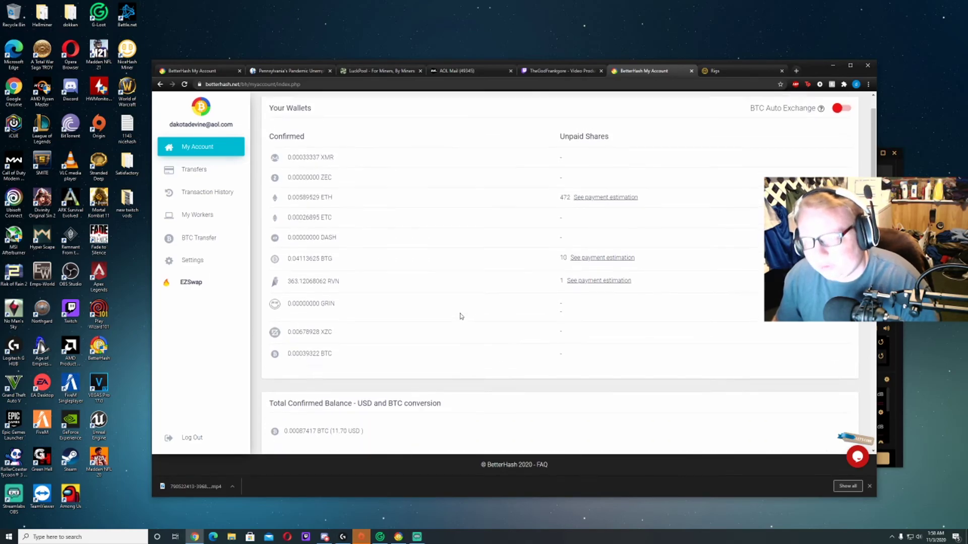
# Look over the NiceHash dashboard's mining status and wallet summary and return to the Mining page
pyautogui.click(723, 70)
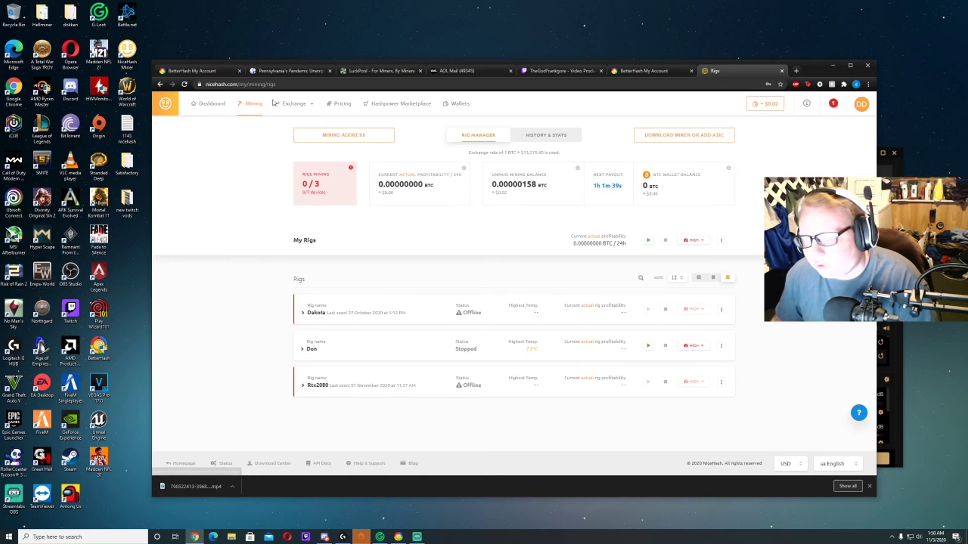
pyautogui.click(211, 103)
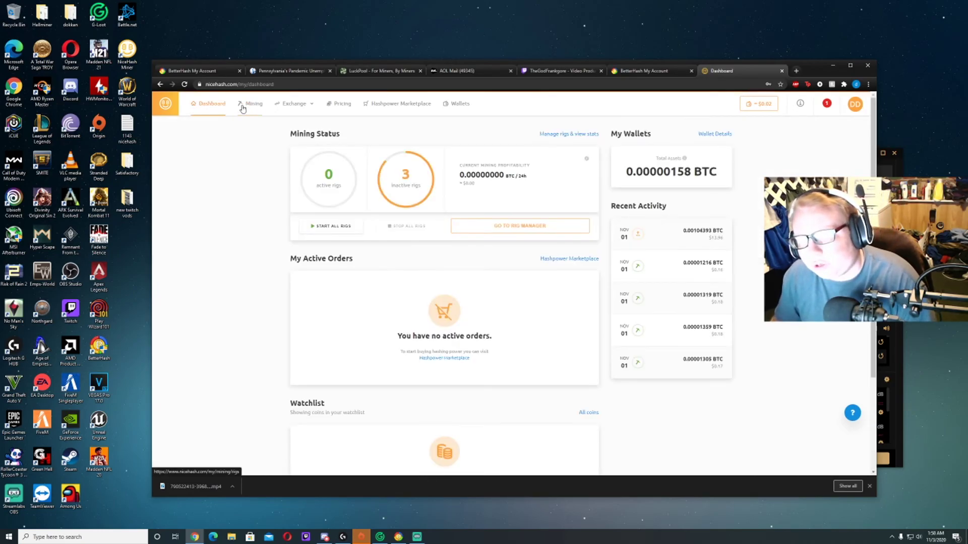
pyautogui.click(242, 106)
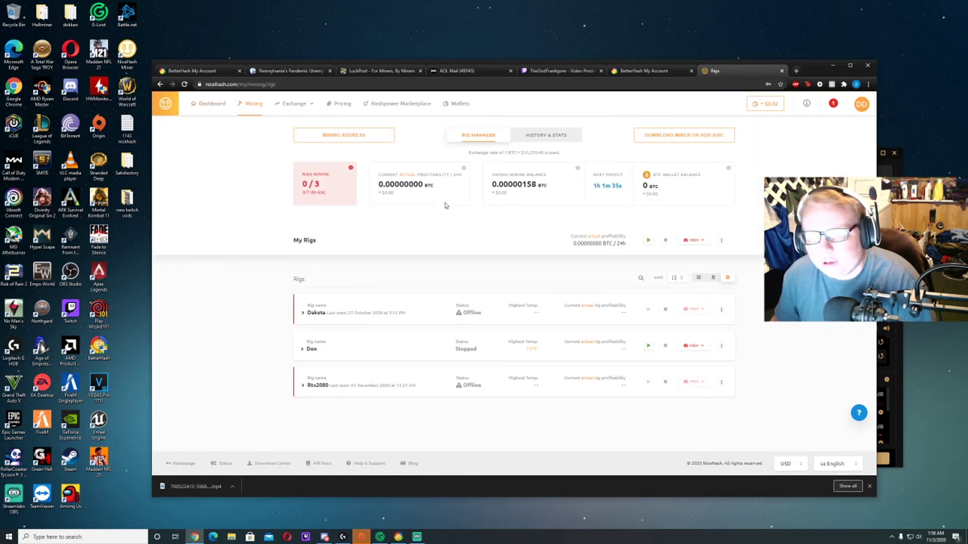
# Review the ETH, ETC and RVN balances in the BetterHash wallet overview and the total confirmed balance
pyautogui.click(663, 76)
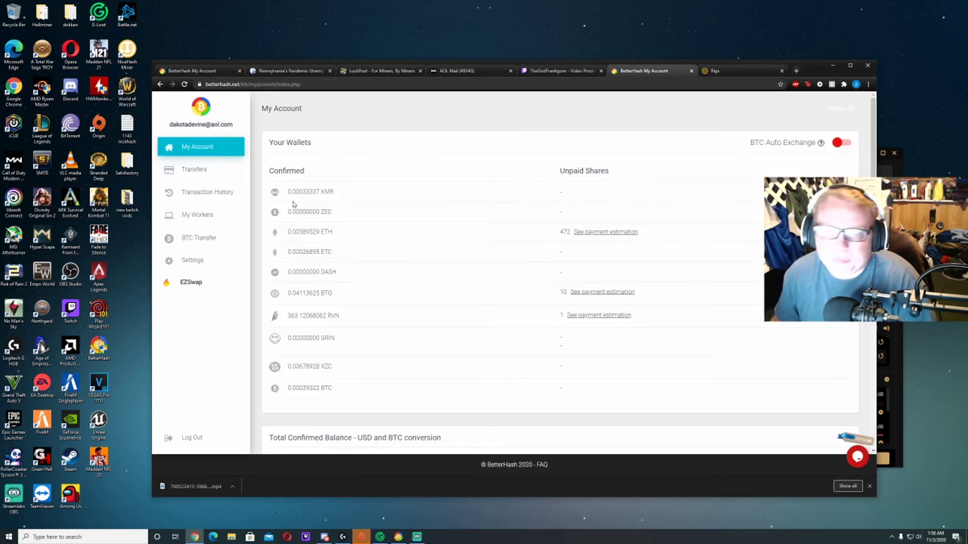
pyautogui.moveTo(283, 231); pyautogui.dragTo(337, 259)
pyautogui.click(337, 241)
pyautogui.click(337, 258)
pyautogui.moveTo(346, 317); pyautogui.dragTo(289, 316)
pyautogui.click(374, 321)
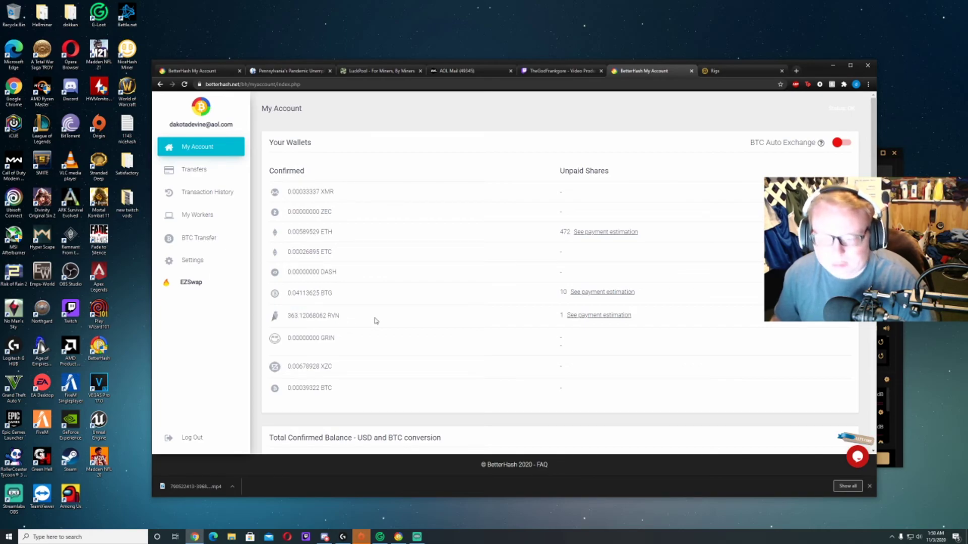
pyautogui.scroll(-2, 494, 212)
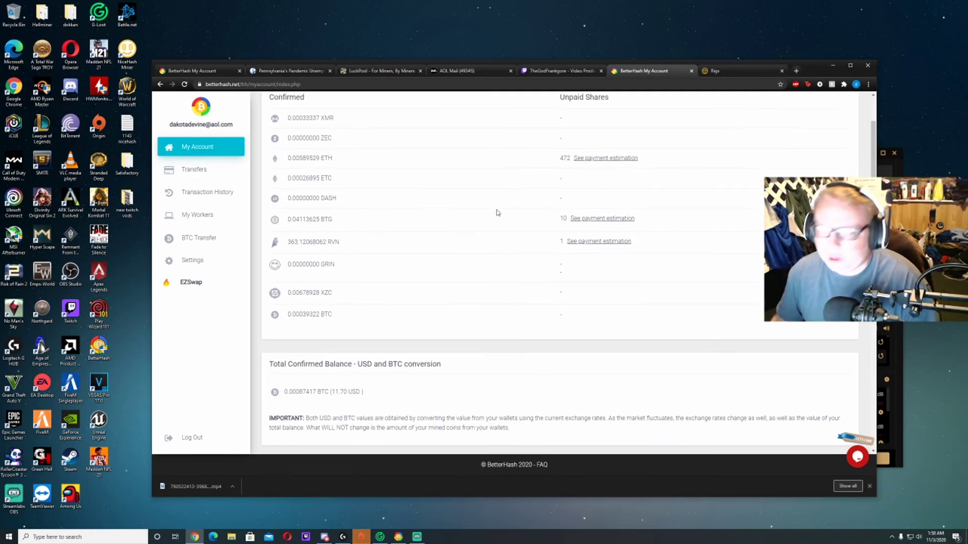
# Look at the BTC Auto Exchange option beside the wallets and open the account Settings
pyautogui.scroll(2, 494, 215)
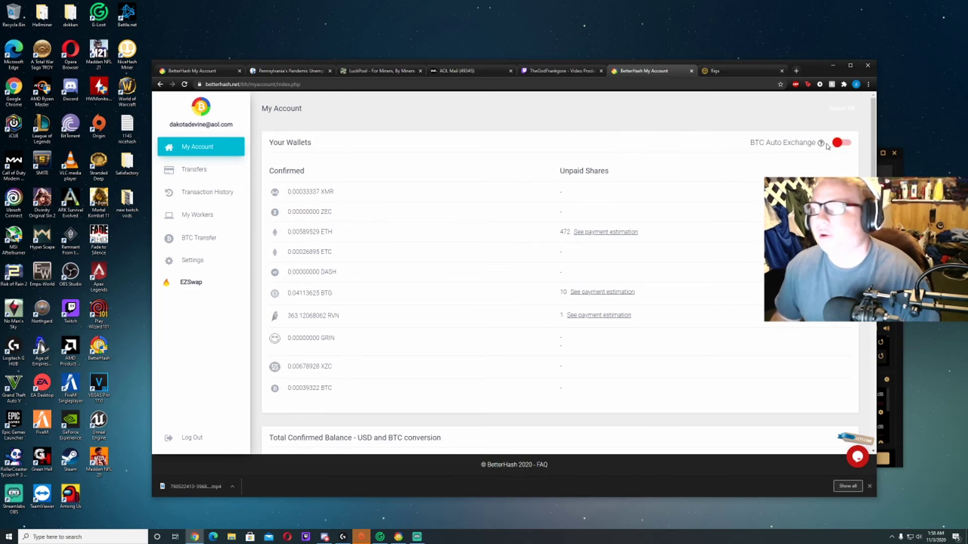
pyautogui.moveTo(821, 146)
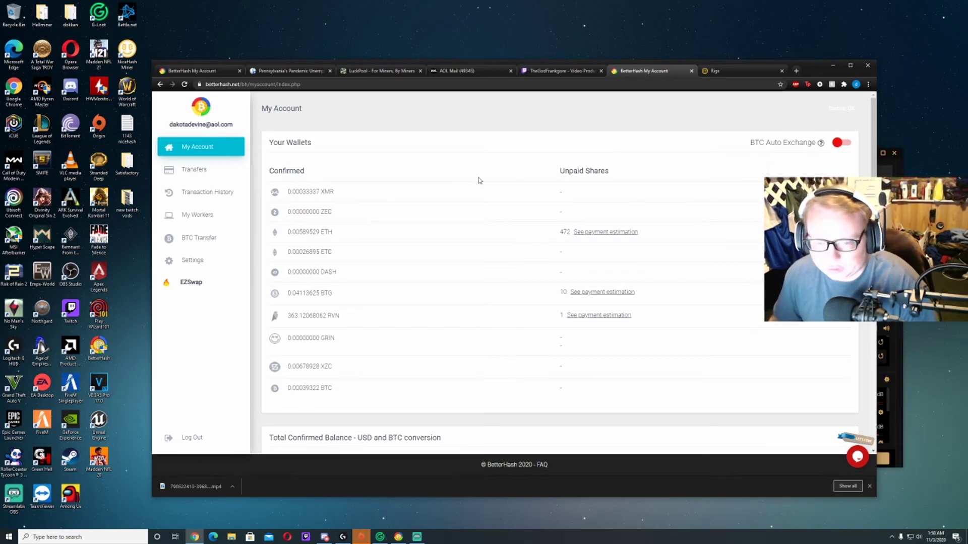
pyautogui.click(212, 265)
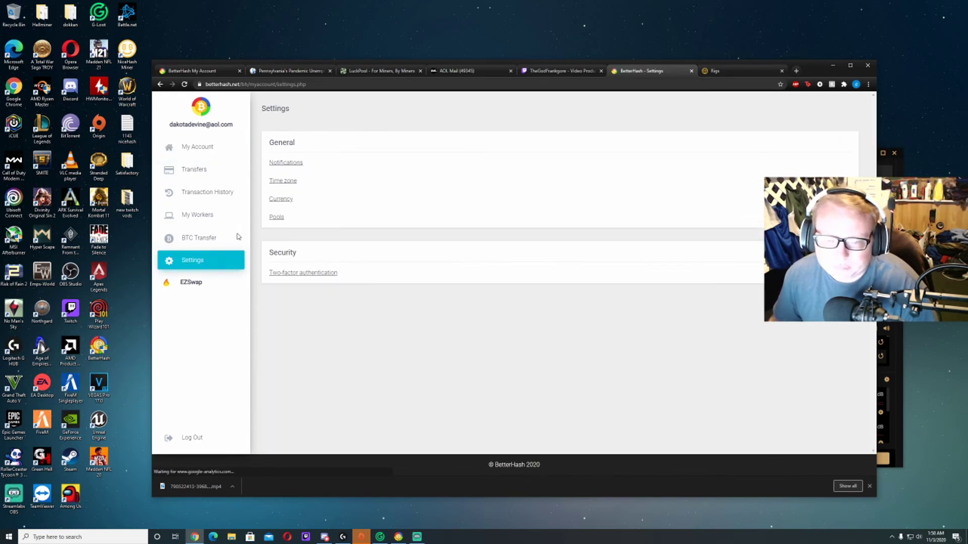
# Open the BTC Transfer page and review the automatic withdrawal limit choices, keeping 0.0010 BTC selected
pyautogui.click(213, 237)
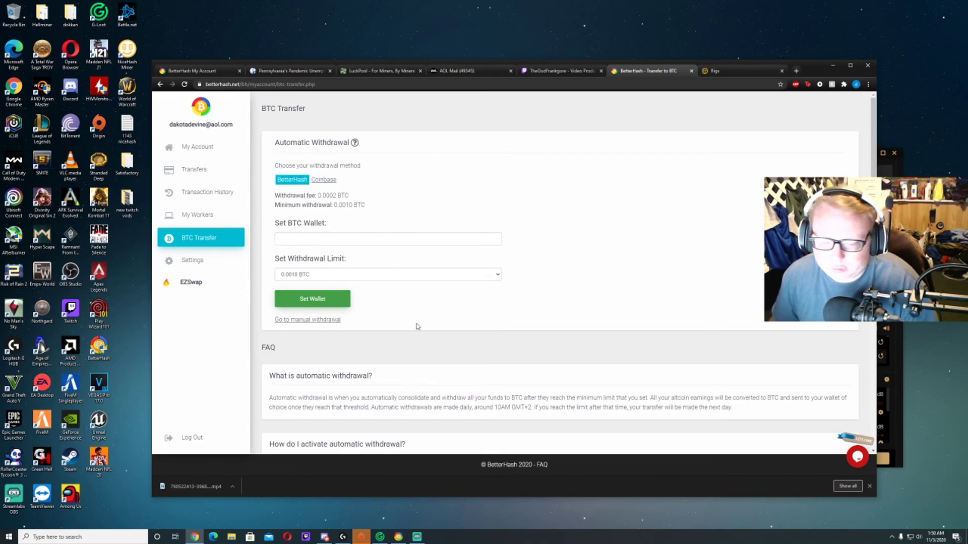
pyautogui.click(365, 277)
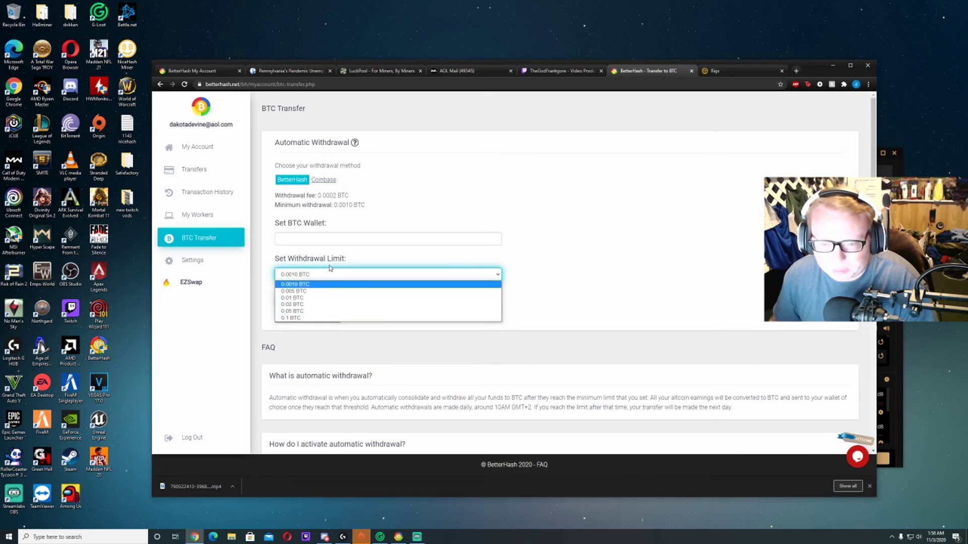
pyautogui.click(298, 284)
pyautogui.scroll(-1, 375, 368)
pyautogui.scroll(1, 376, 368)
# Look through the My Account wallets and My Workers list and open the Transfers page
pyautogui.click(218, 150)
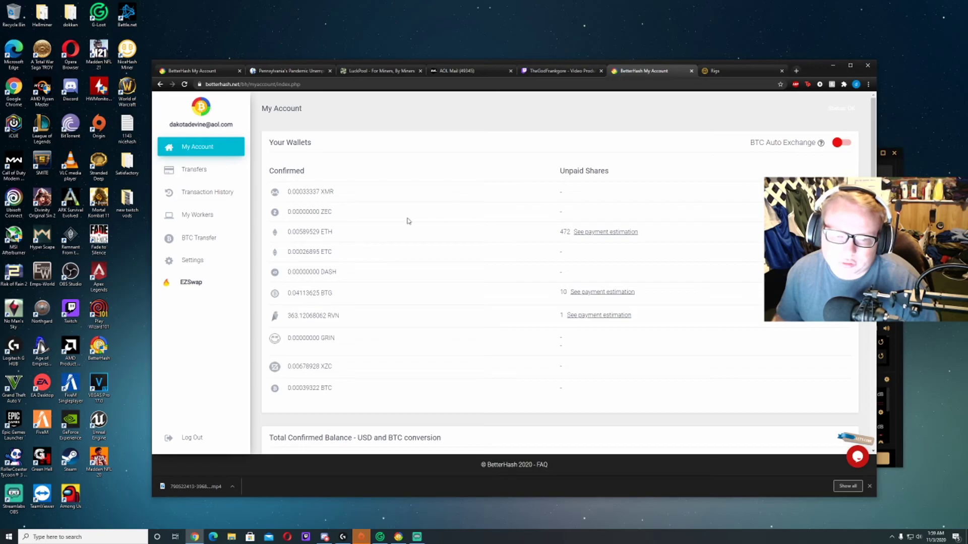
pyautogui.click(216, 196)
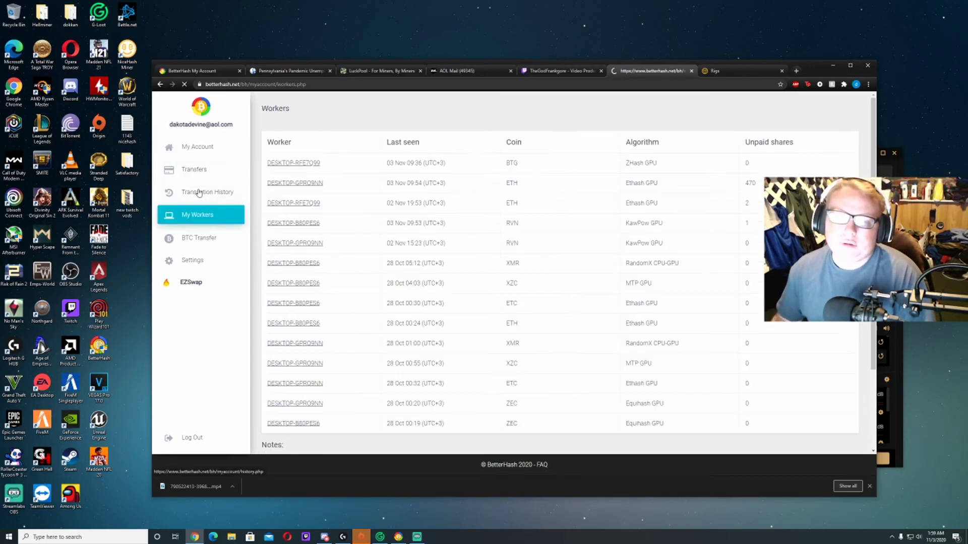
pyautogui.click(196, 176)
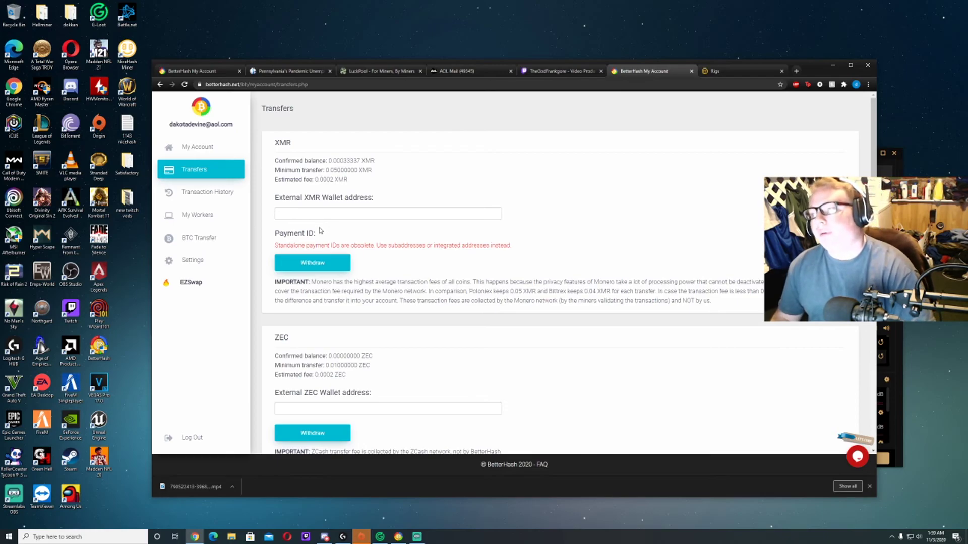
# Compare the automatic BTC withdrawal fees of the Coinbase and BetterHash methods on the BTC Transfer page
pyautogui.click(209, 265)
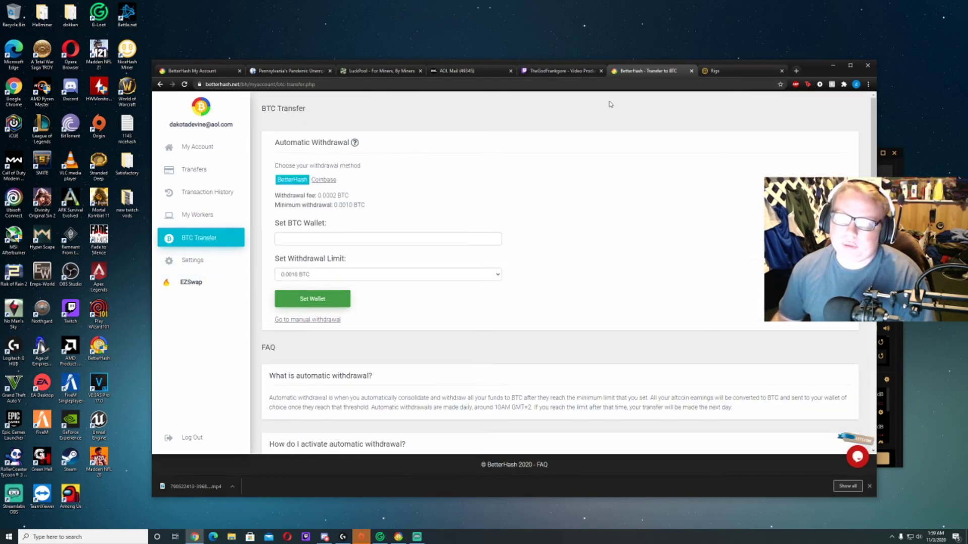
pyautogui.doubleClick(317, 195)
pyautogui.click(323, 195)
pyautogui.moveTo(346, 196); pyautogui.dragTo(318, 189)
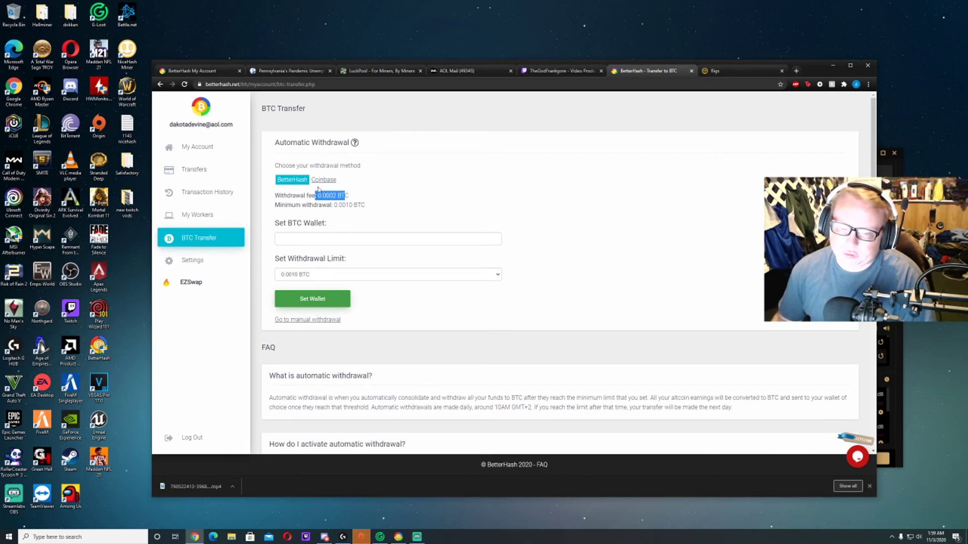
pyautogui.click(323, 180)
pyautogui.moveTo(318, 195); pyautogui.dragTo(353, 199)
pyautogui.click(293, 181)
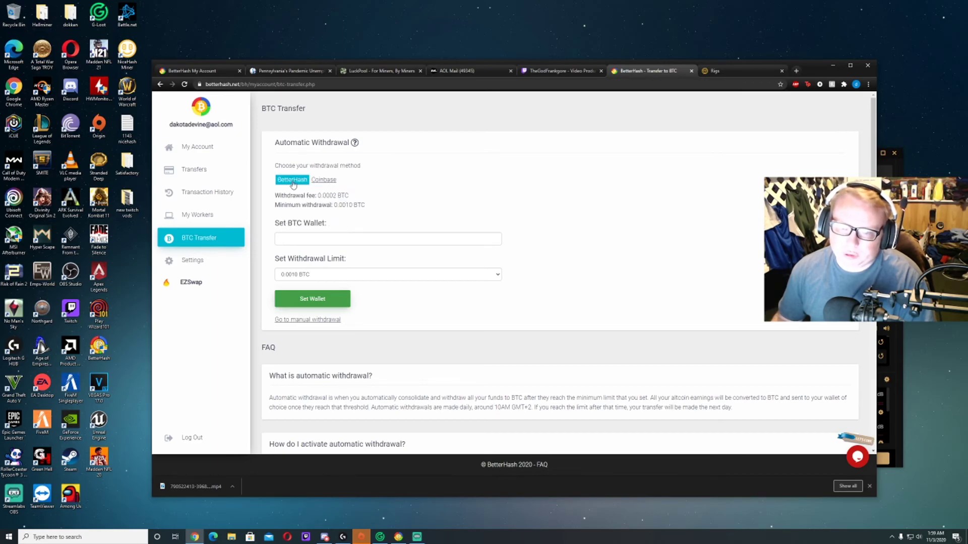
# Find the RVN section on the Transfers page and examine its confirmed balance
pyautogui.click(212, 168)
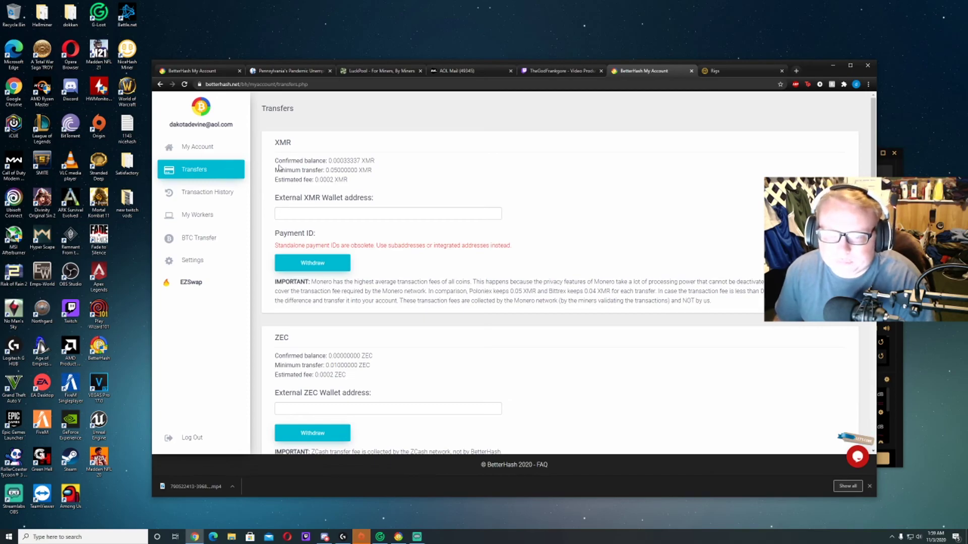
pyautogui.scroll(-3, 370, 231)
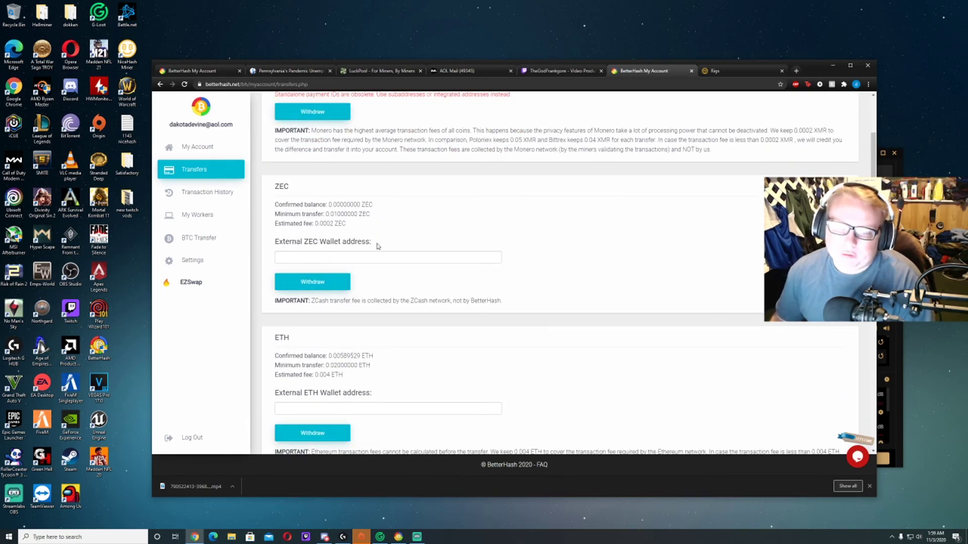
pyautogui.scroll(-7, 378, 246)
pyautogui.scroll(-10, 379, 251)
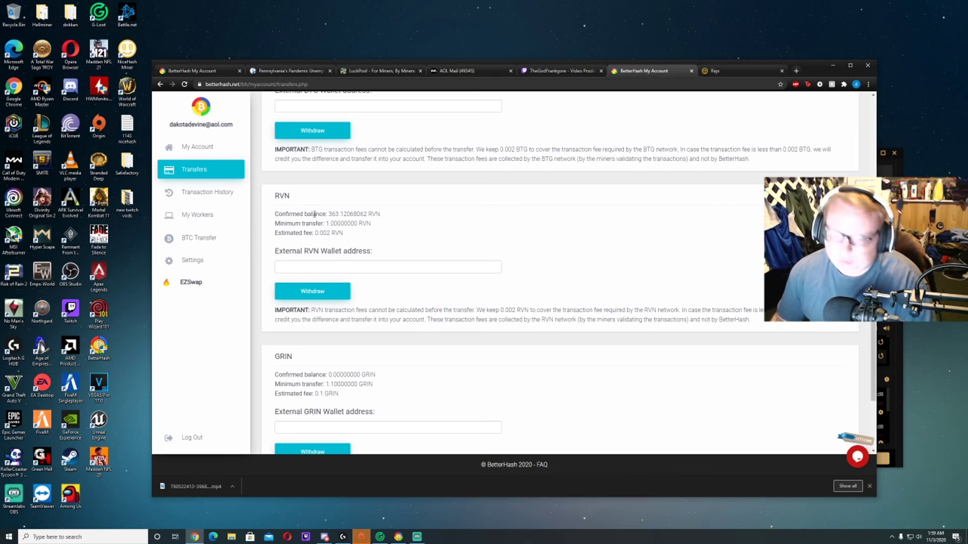
pyautogui.doubleClick(348, 214)
pyautogui.click(412, 209)
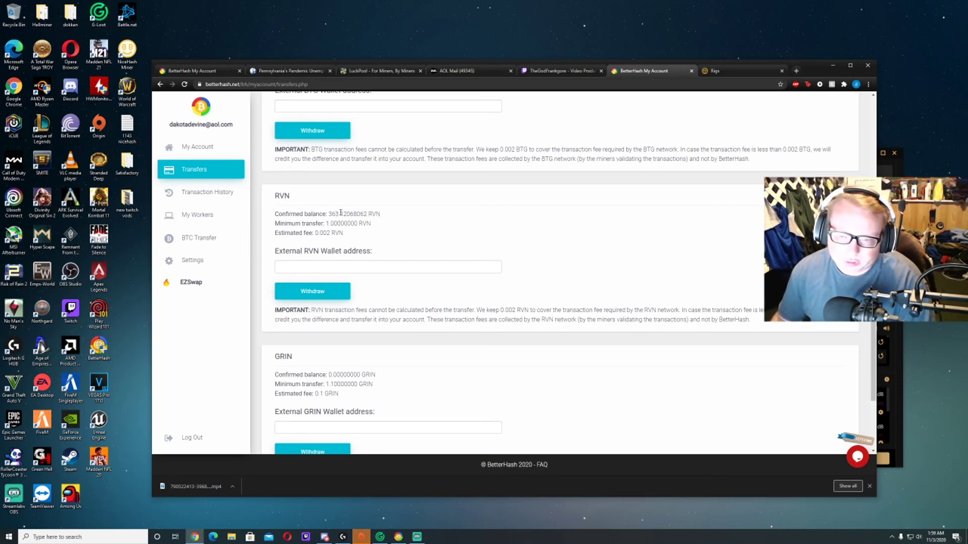
pyautogui.moveTo(329, 214); pyautogui.dragTo(382, 217)
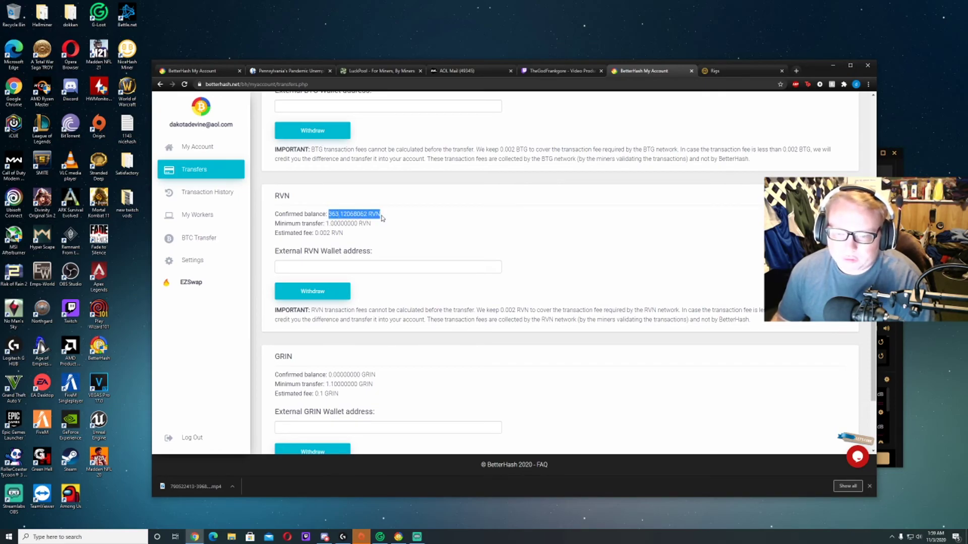
pyautogui.click(333, 216)
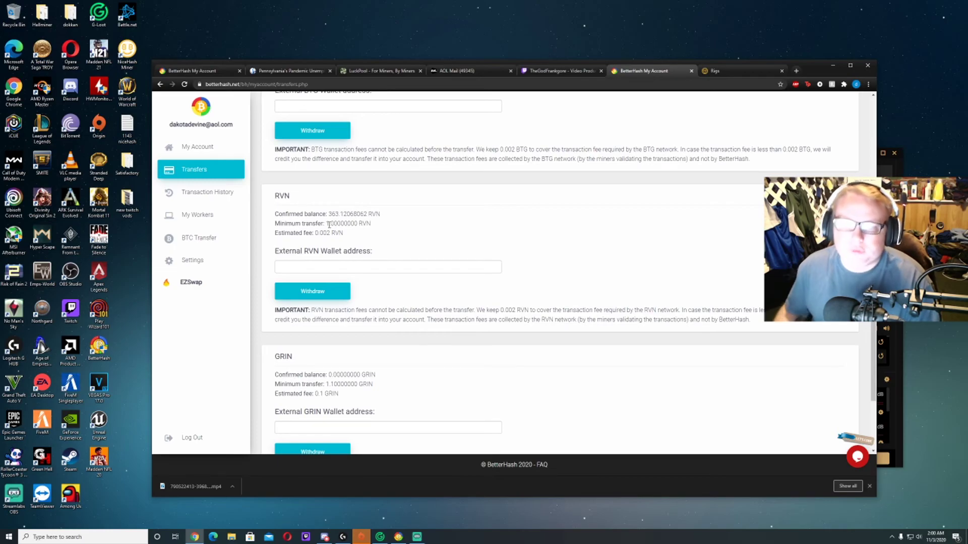
# Compare the minimum transfer amount with the estimated fee in the RVN section
pyautogui.scroll(3, 388, 188)
pyautogui.scroll(-4, 389, 188)
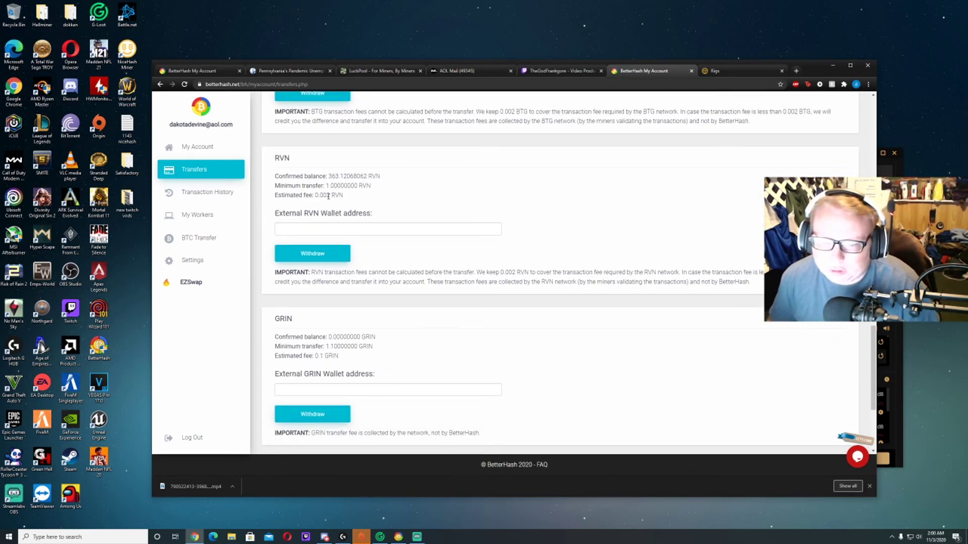
pyautogui.moveTo(323, 185); pyautogui.dragTo(343, 186)
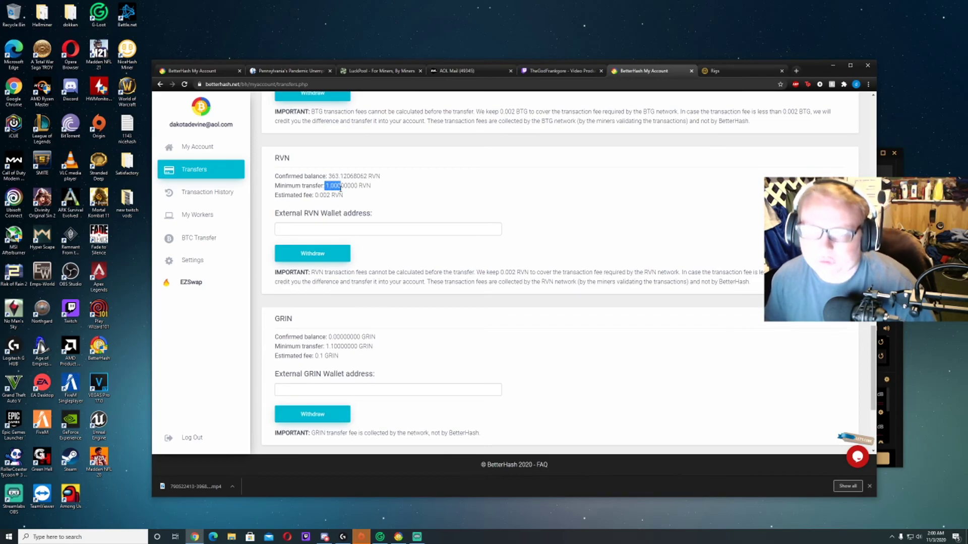
pyautogui.click(365, 200)
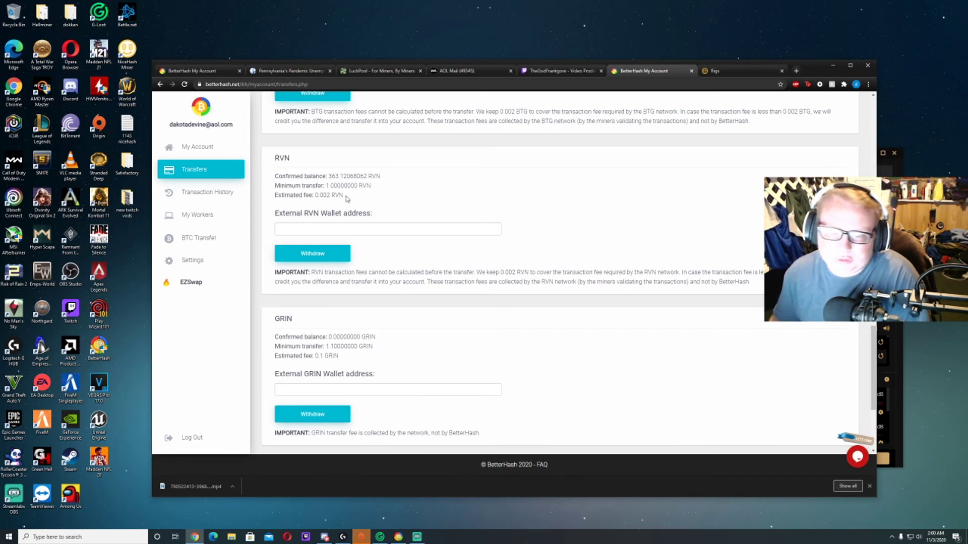
pyautogui.moveTo(343, 196); pyautogui.dragTo(331, 195)
pyautogui.click(331, 196)
pyautogui.moveTo(343, 186); pyautogui.dragTo(330, 186)
pyautogui.click(355, 195)
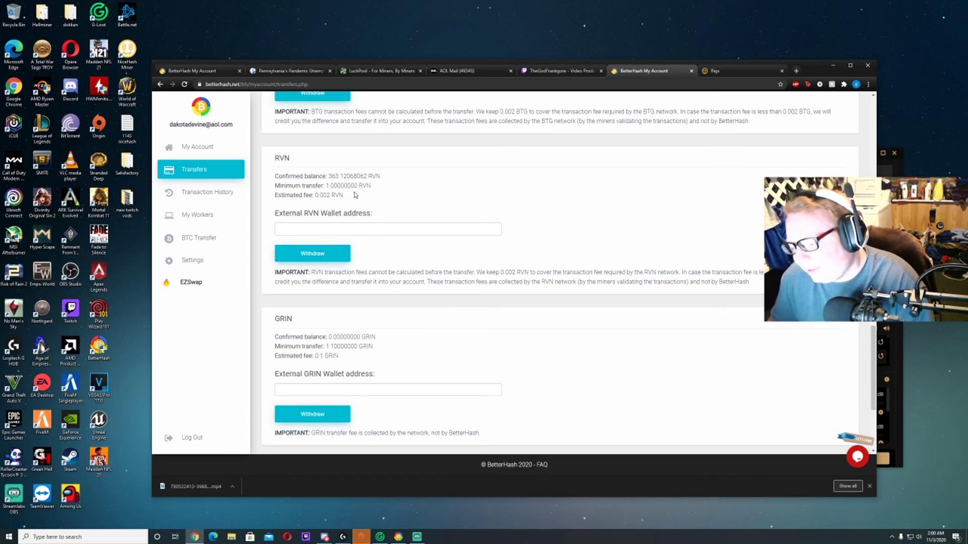
pyautogui.moveTo(338, 197); pyautogui.dragTo(325, 195)
pyautogui.click(327, 184)
pyautogui.tripleClick(326, 185)
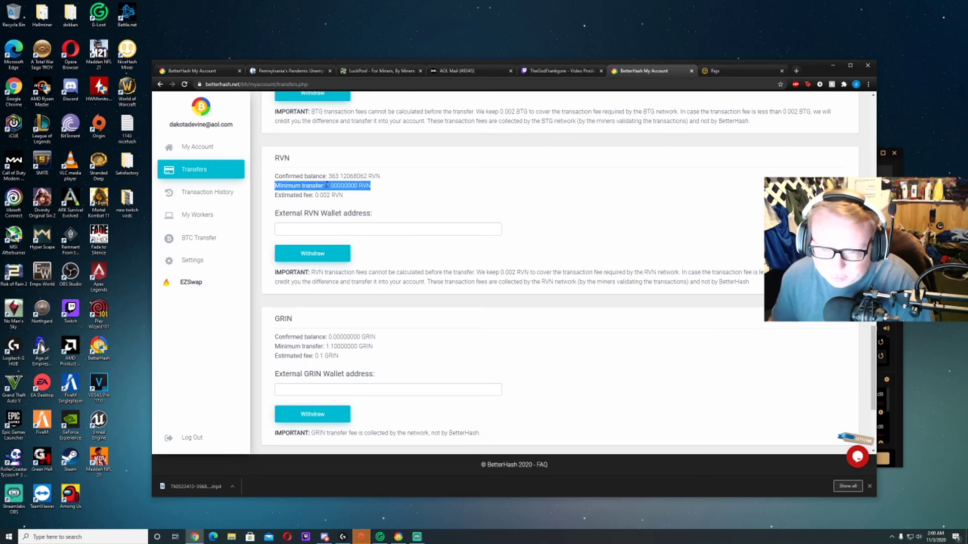
pyautogui.click(361, 196)
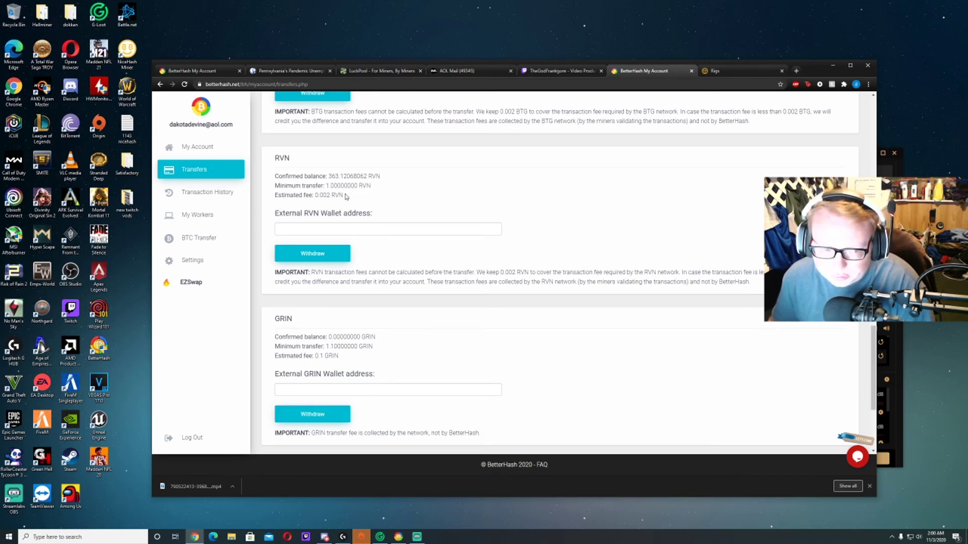
pyautogui.moveTo(341, 196); pyautogui.dragTo(326, 195)
pyautogui.click(324, 195)
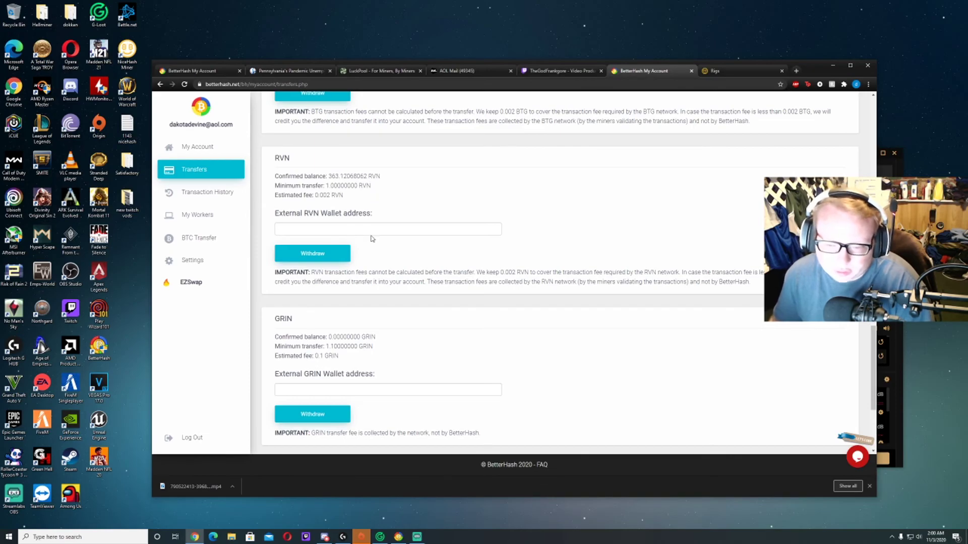
# Check the minimum transfer and estimated fee in the GRIN section of the Transfers page
pyautogui.scroll(-2, 344, 277)
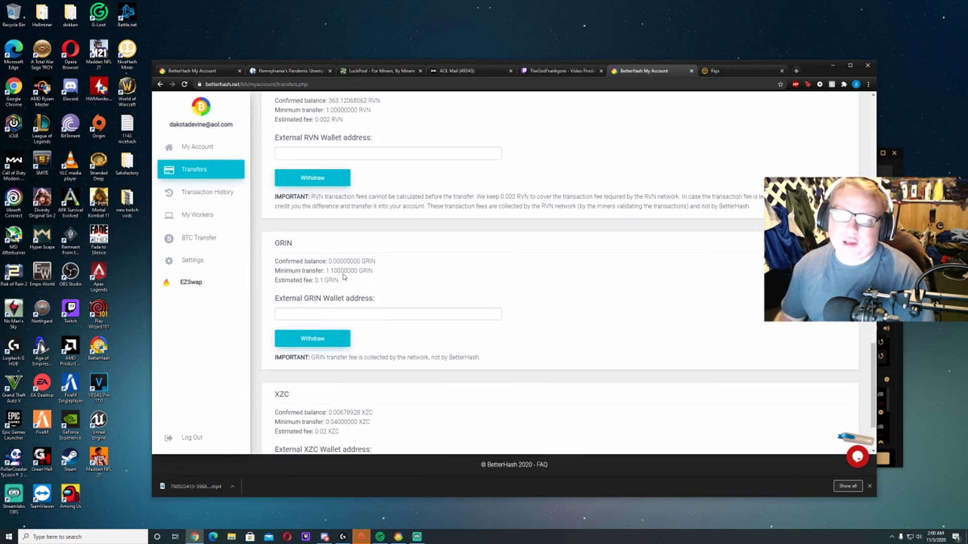
pyautogui.scroll(-2, 344, 276)
pyautogui.moveTo(315, 195); pyautogui.dragTo(337, 194)
pyautogui.click(345, 199)
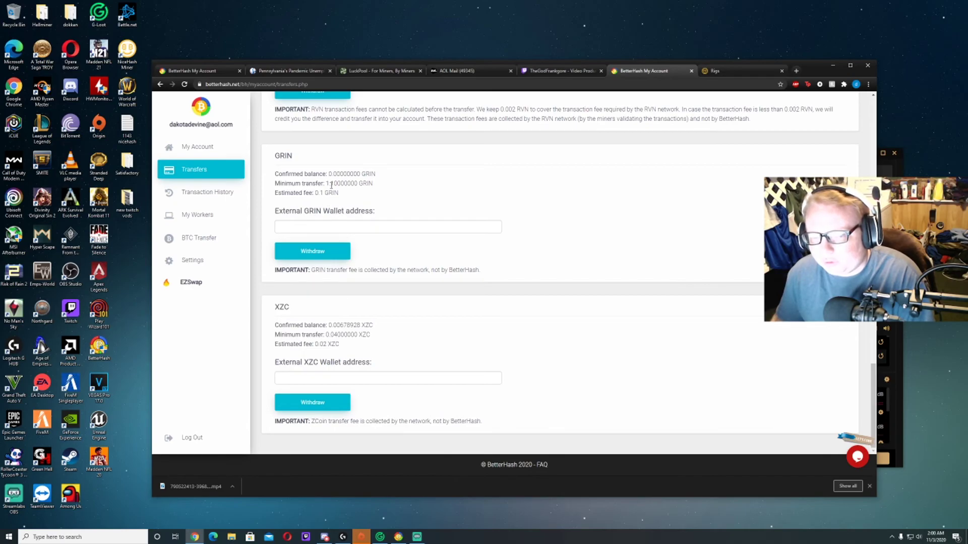
# Look over the balances, minimum transfers and fees of the other coins on the Transfers page
pyautogui.scroll(2, 385, 250)
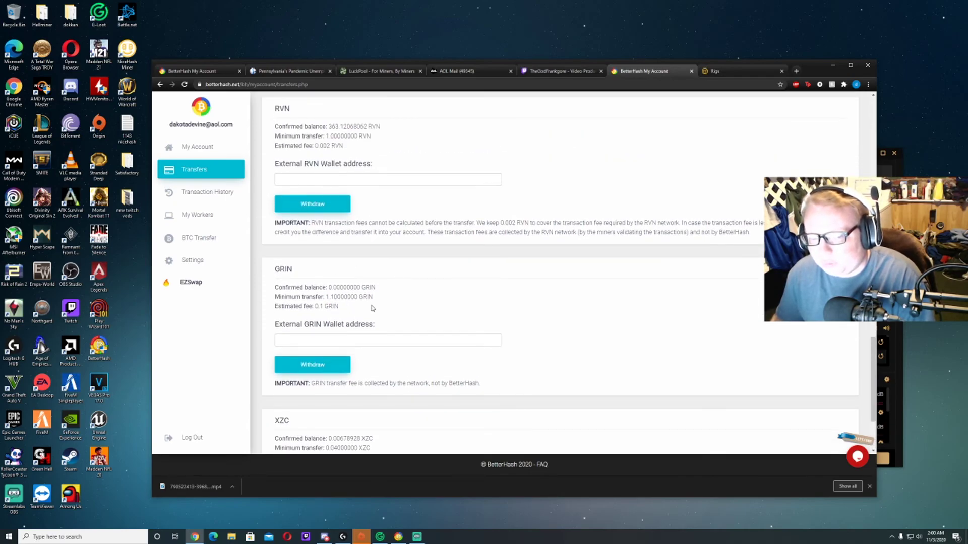
pyautogui.scroll(3, 378, 307)
pyautogui.scroll(8, 378, 308)
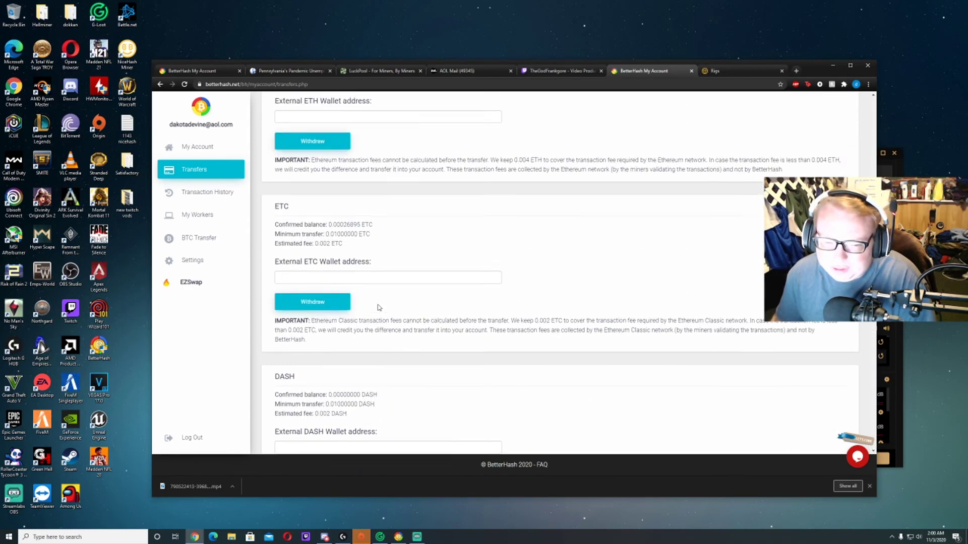
pyautogui.scroll(5, 378, 306)
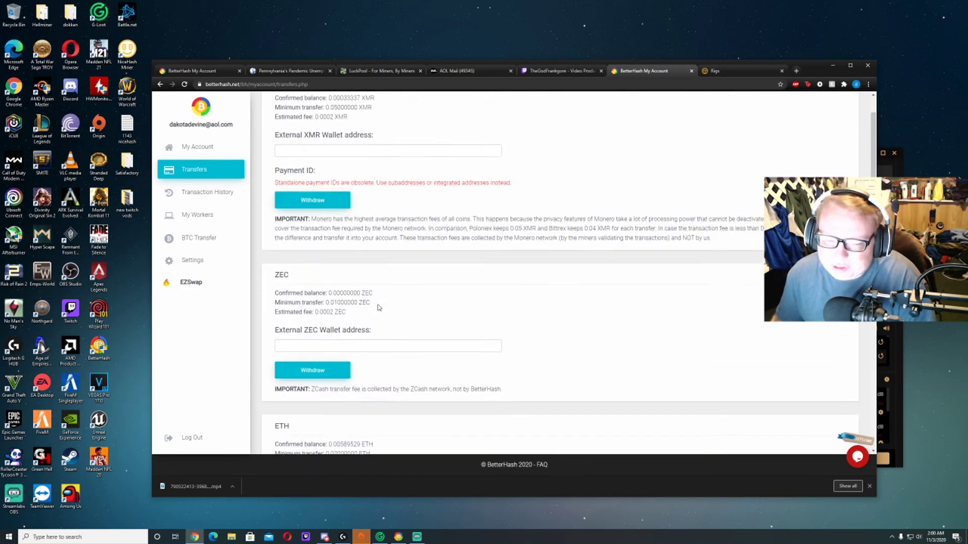
pyautogui.scroll(-9, 373, 303)
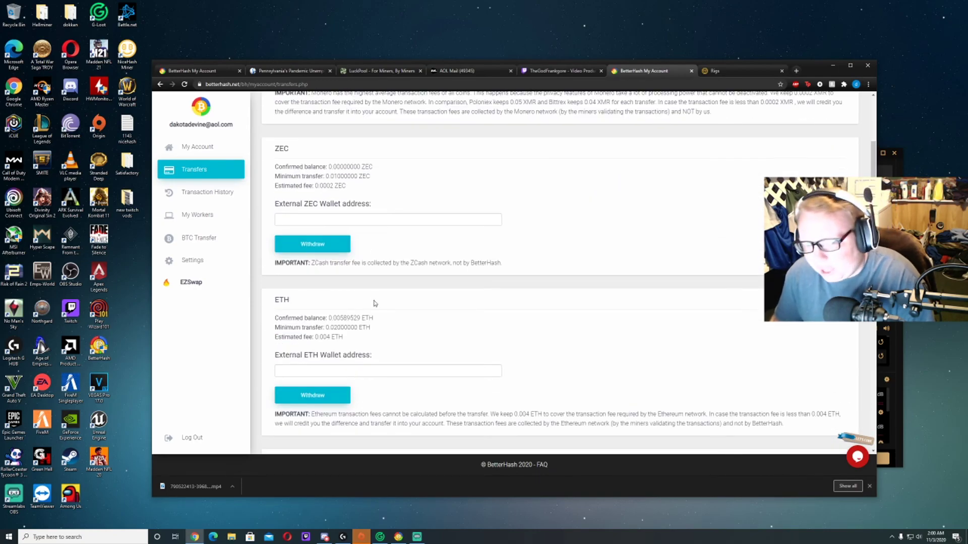
pyautogui.scroll(-7, 374, 303)
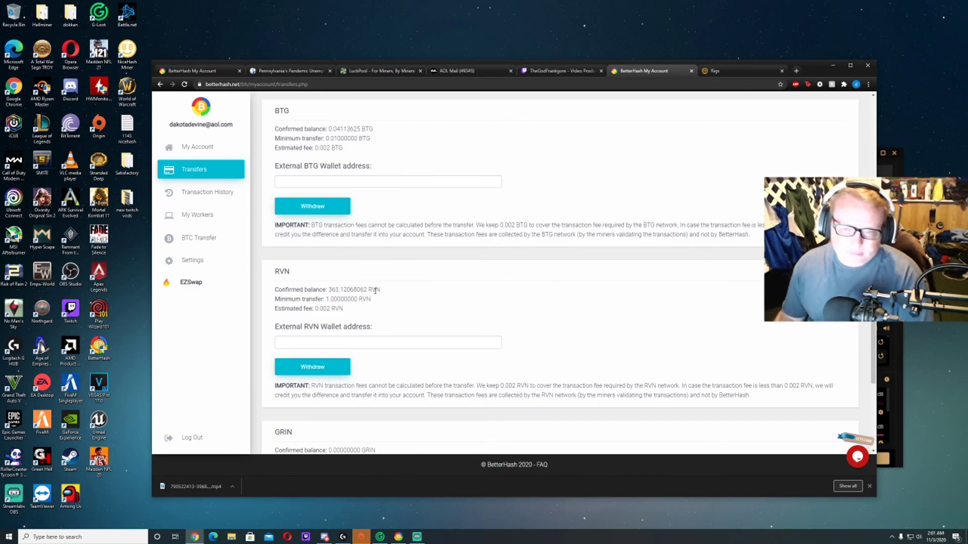
pyautogui.scroll(4, 375, 303)
pyautogui.scroll(6, 375, 284)
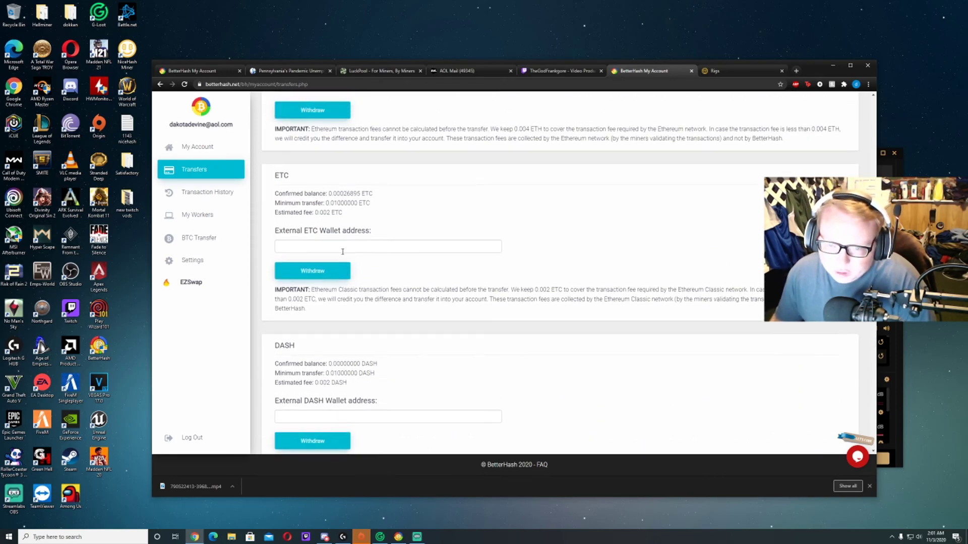
# Examine the ETH minimum transfer and estimated fee against its confirmed balance
pyautogui.moveTo(282, 214); pyautogui.dragTo(340, 223)
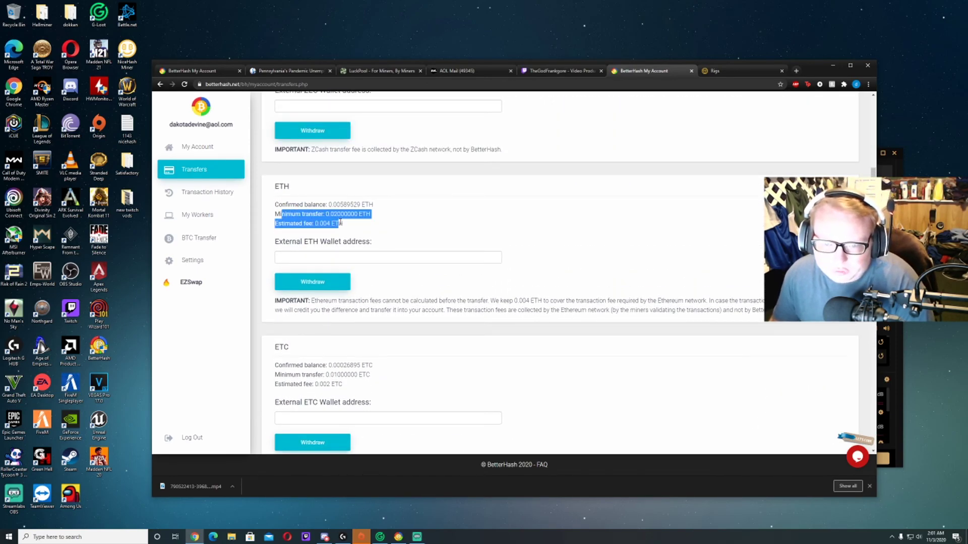
pyautogui.click(342, 222)
pyautogui.tripleClick(343, 214)
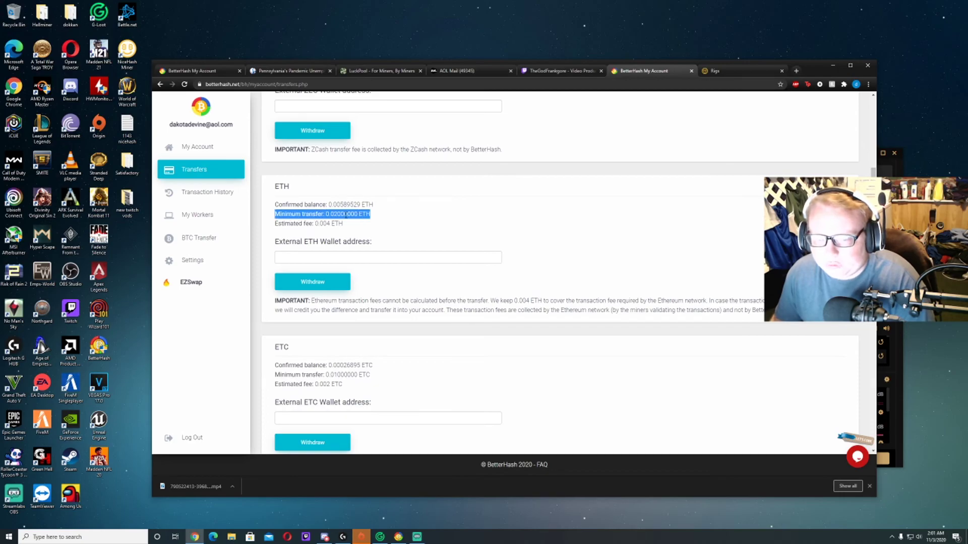
pyautogui.click(436, 211)
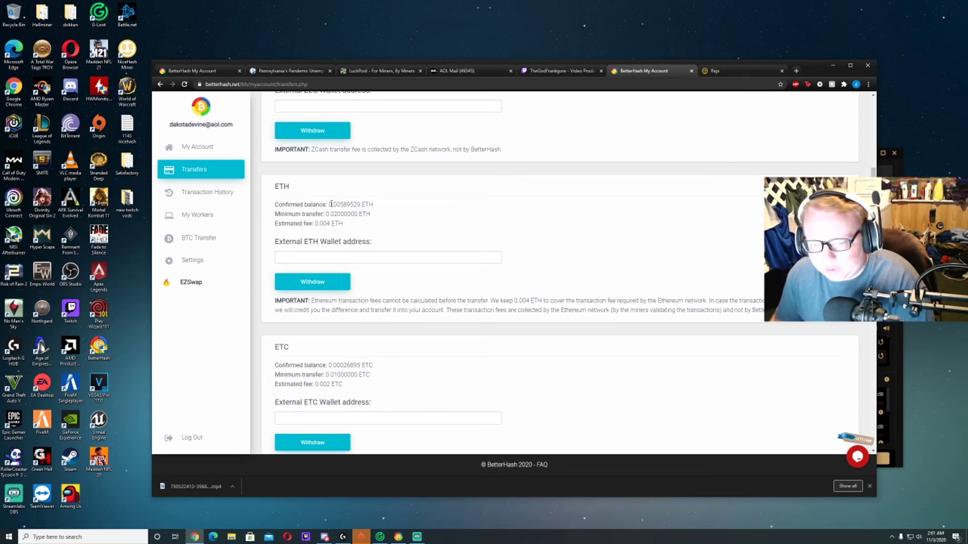
# Compare the estimated ETH transfer fee with the confirmed ETH balance on the Transfers page
pyautogui.moveTo(323, 223); pyautogui.dragTo(345, 227)
pyautogui.click(333, 225)
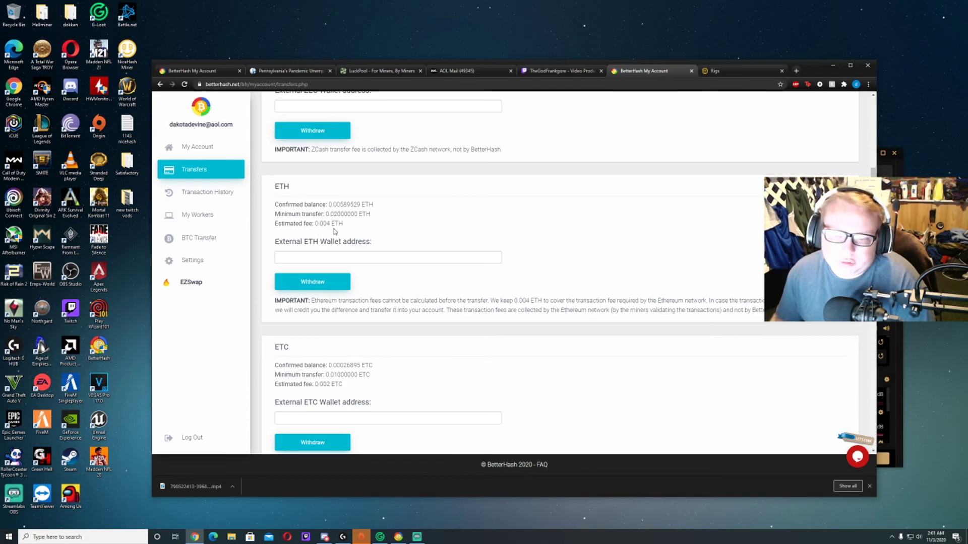
pyautogui.moveTo(329, 206); pyautogui.dragTo(378, 215)
pyautogui.moveTo(291, 214); pyautogui.dragTo(274, 186)
pyautogui.click(292, 225)
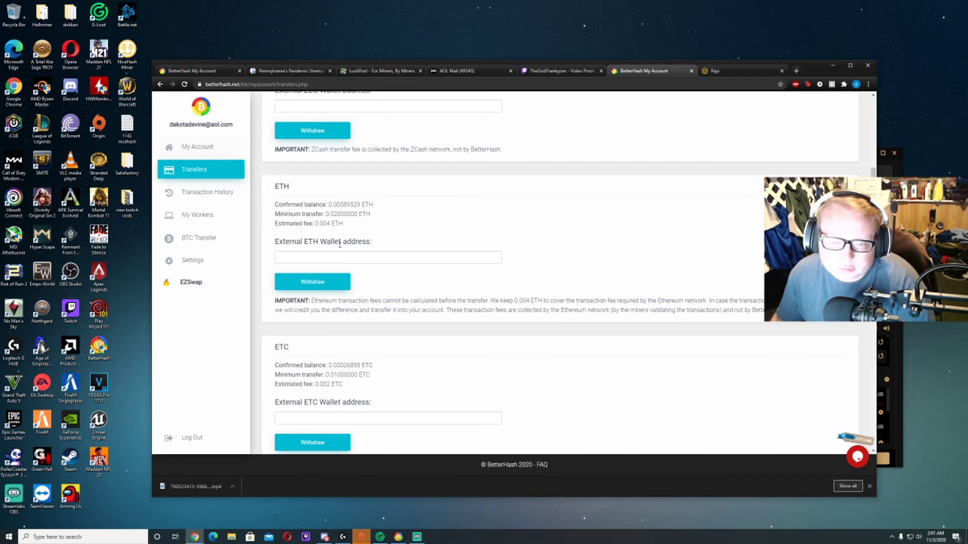
# Check the confirmed XMR balance on the Transfers page and return to the My Account overview
pyautogui.scroll(5, 342, 245)
pyautogui.scroll(2, 342, 246)
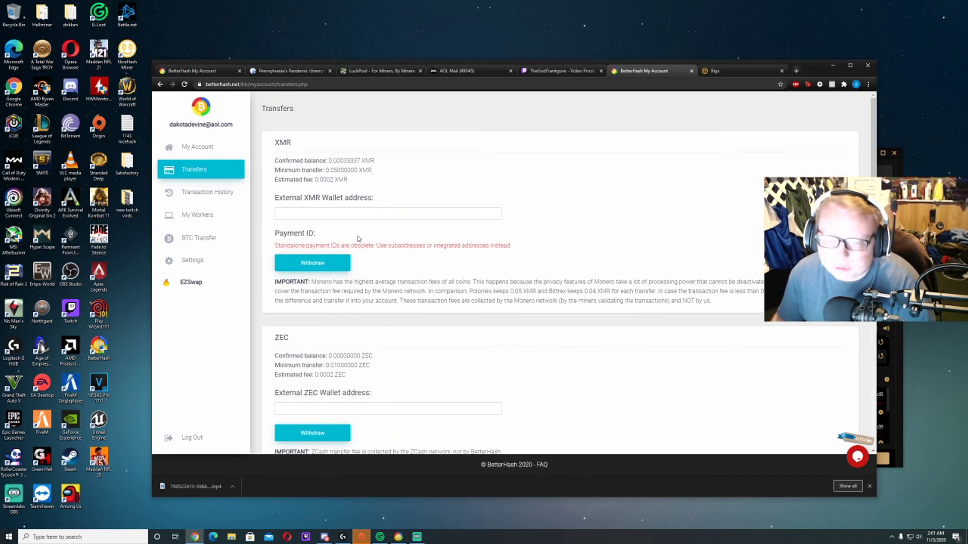
pyautogui.moveTo(354, 161); pyautogui.dragTo(327, 161)
pyautogui.click(212, 148)
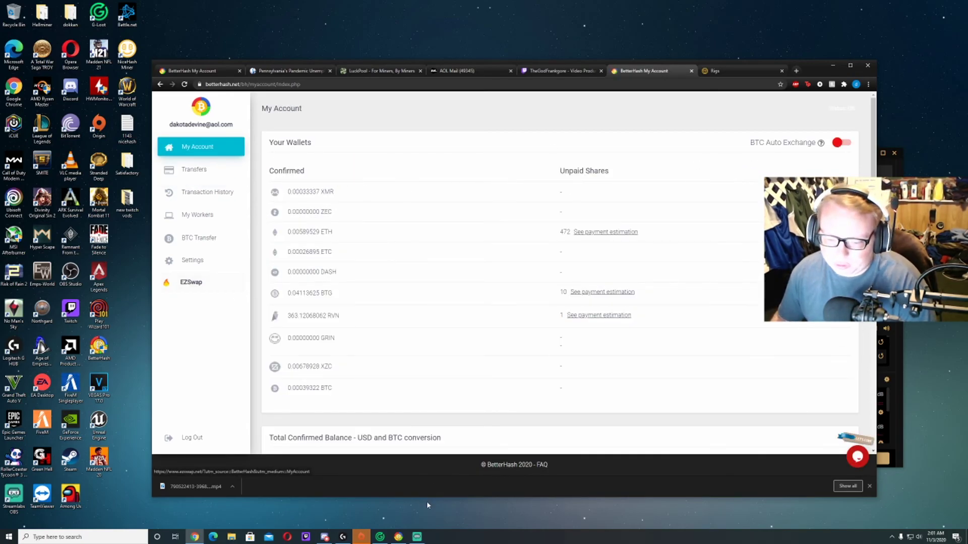
# Switch to the BetterHash miner and review its Notifications, Scheduler and General settings
pyautogui.click(398, 537)
pyautogui.moveTo(332, 166); pyautogui.dragTo(382, 178)
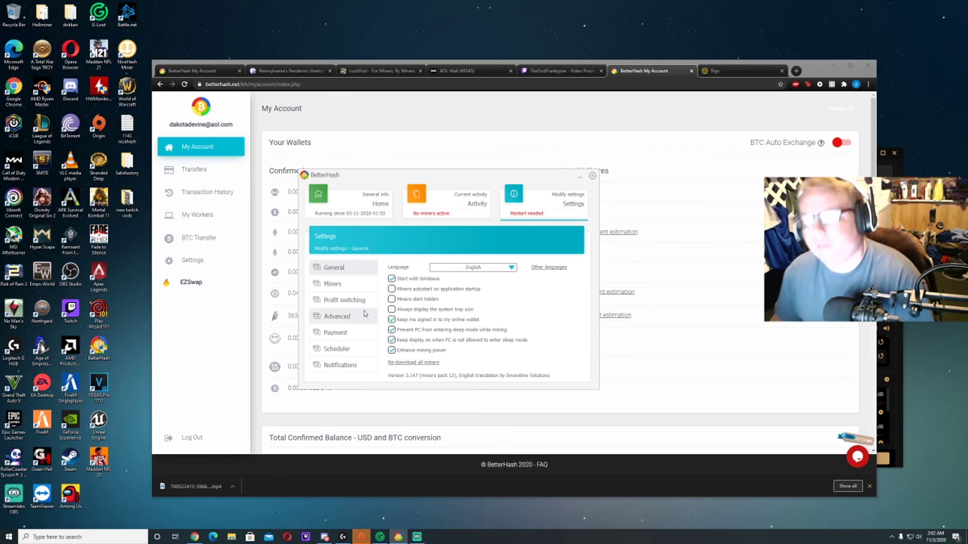
pyautogui.click(337, 365)
pyautogui.click(346, 348)
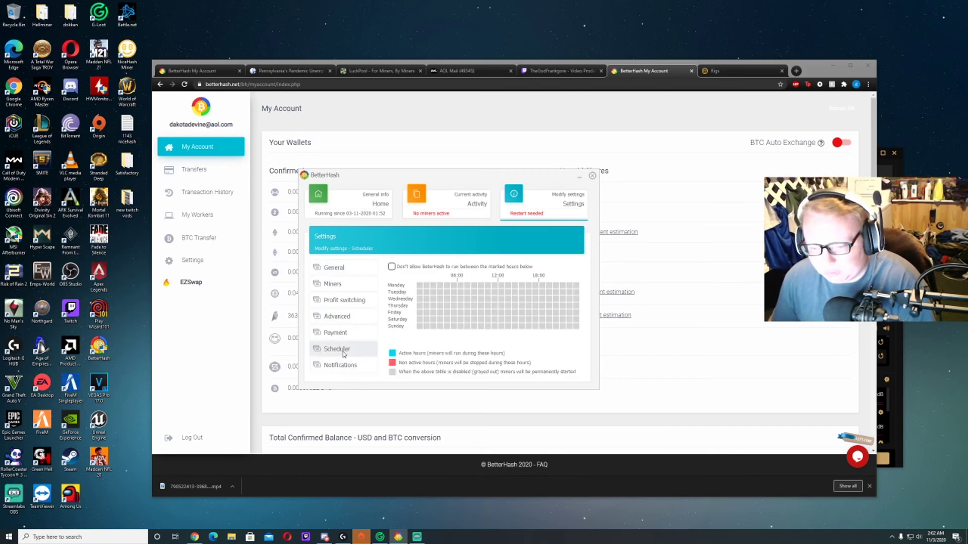
pyautogui.click(340, 272)
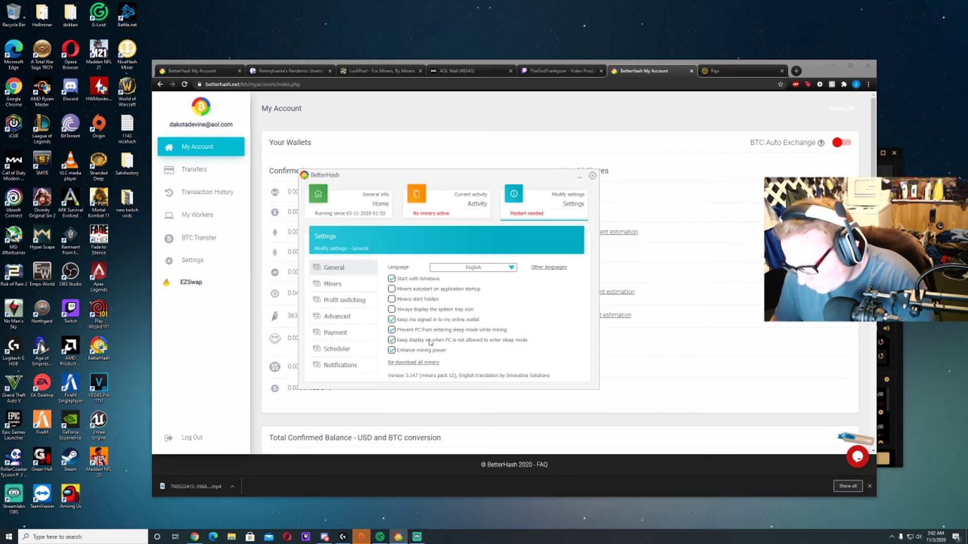
# Review the miner's settings from Miners and Profit switching through Advanced, Payment, Scheduler and Notifications
pyautogui.click(339, 286)
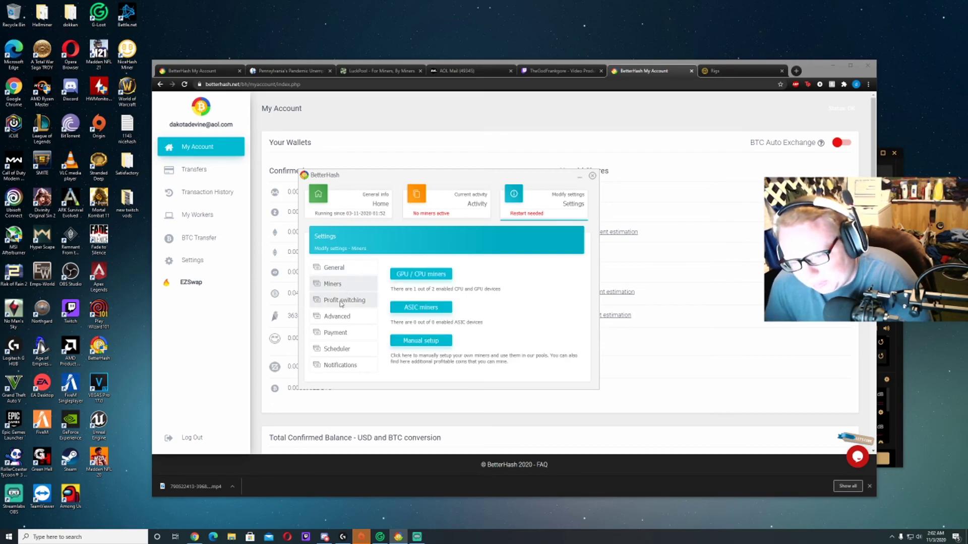
pyautogui.click(341, 302)
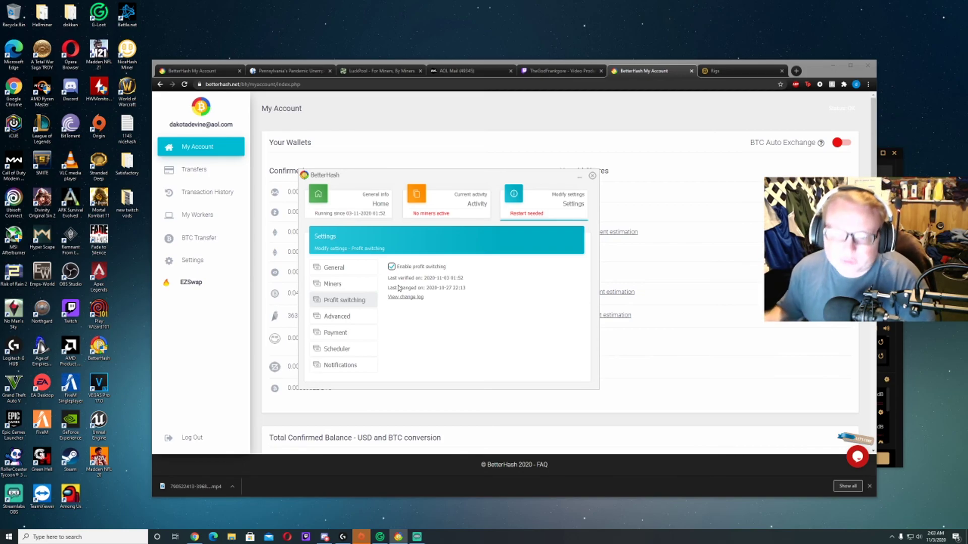
pyautogui.click(340, 315)
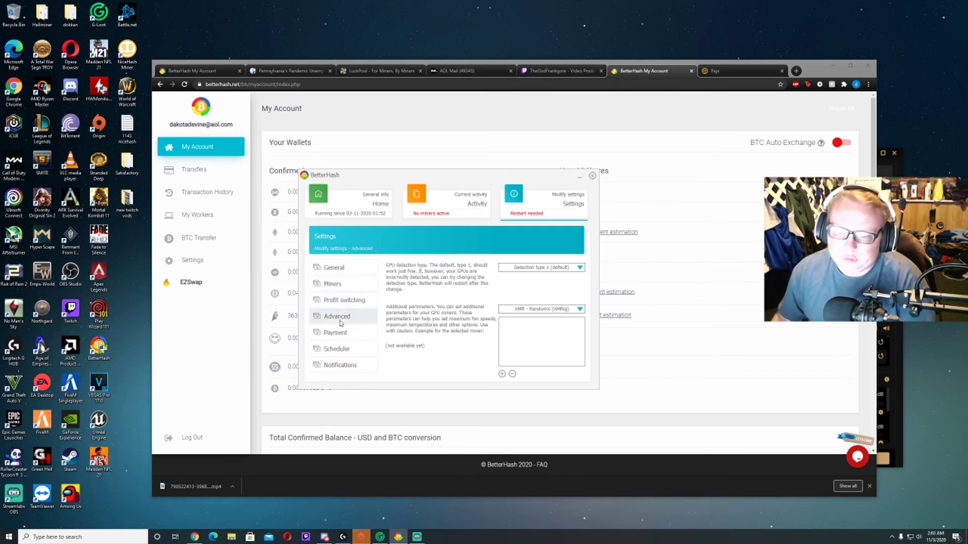
pyautogui.click(341, 338)
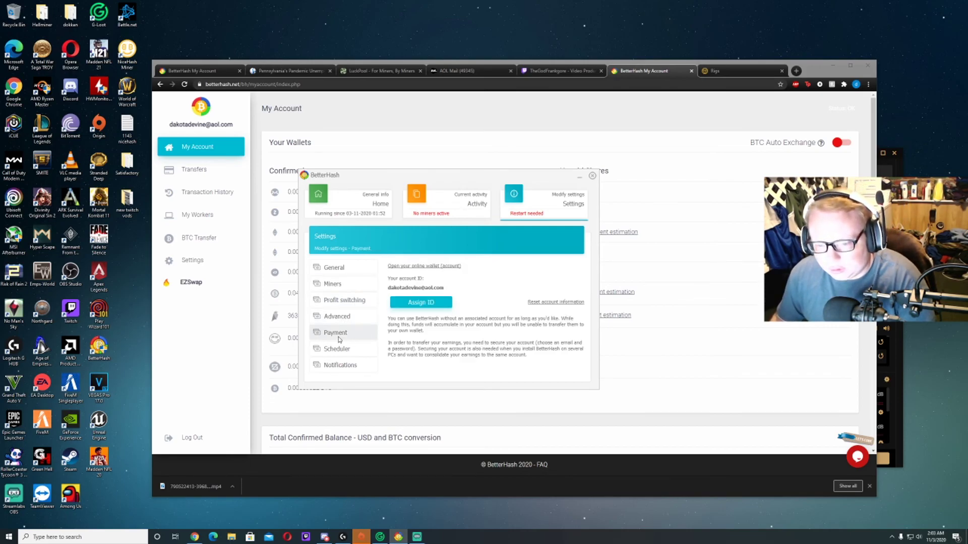
pyautogui.click(345, 316)
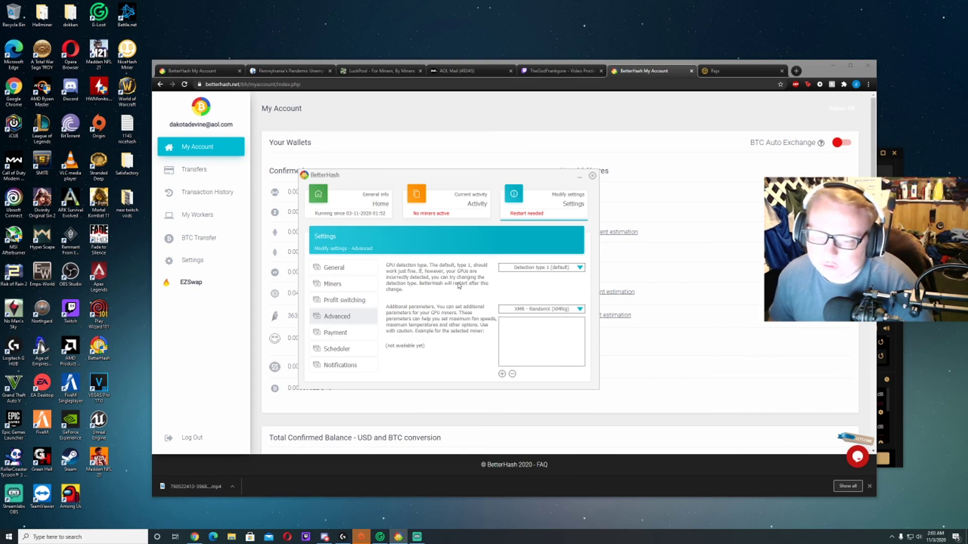
pyautogui.click(338, 333)
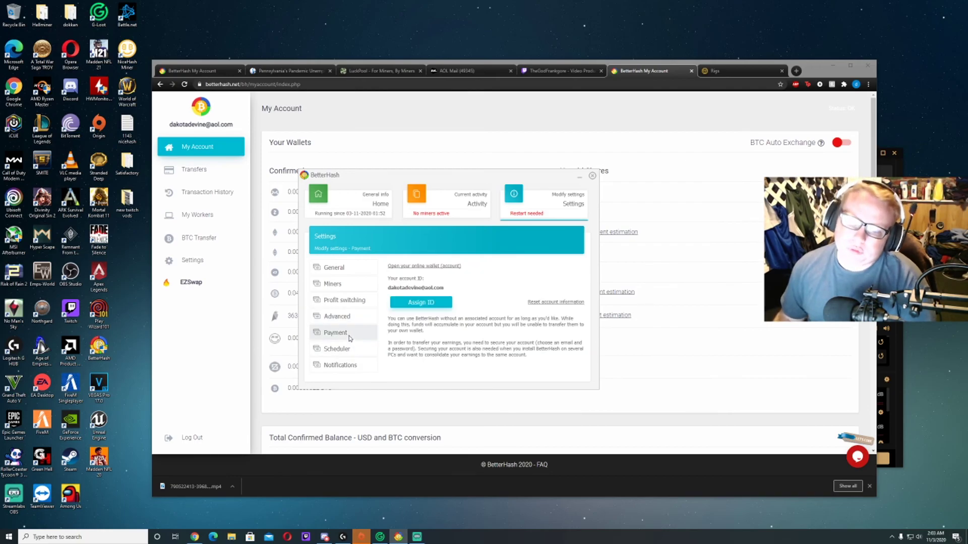
pyautogui.click(340, 348)
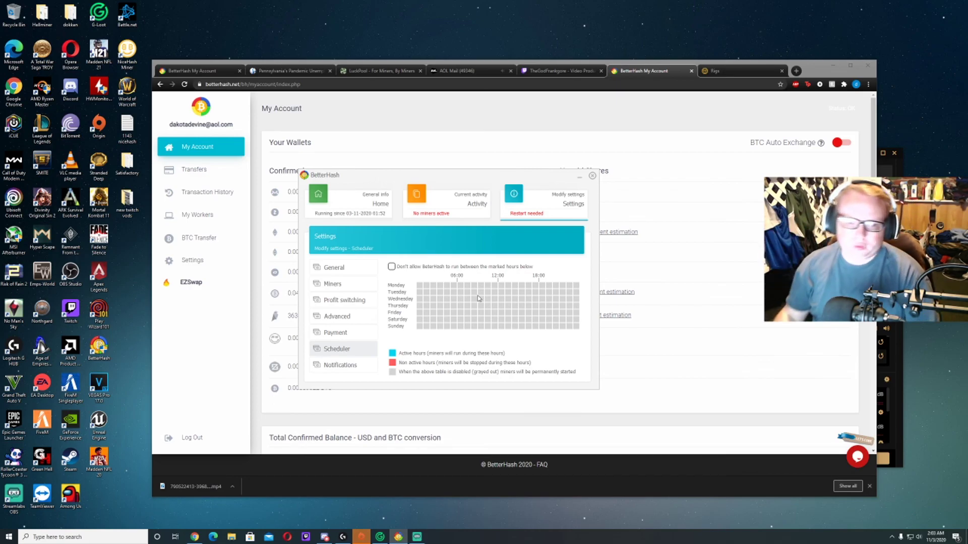
pyautogui.click(349, 369)
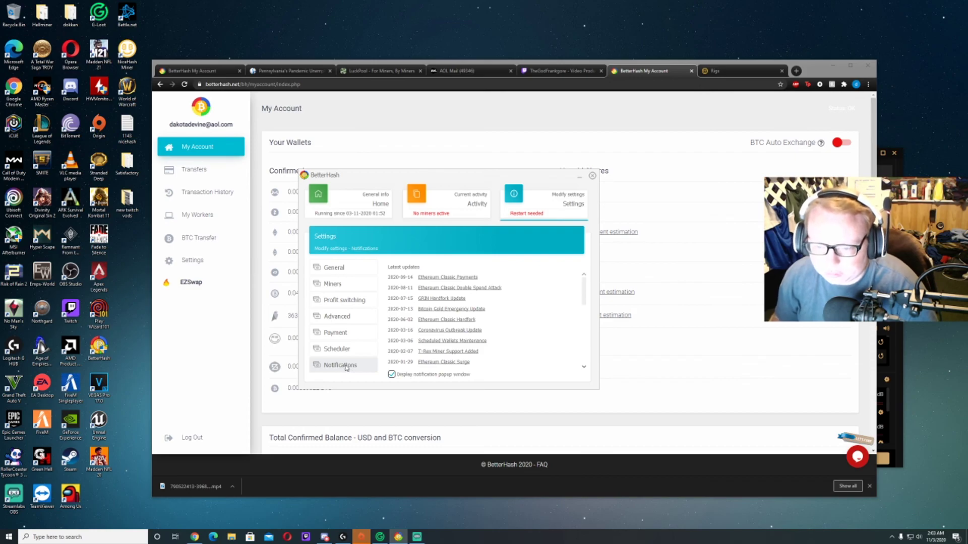
# Look over the miner's Activity, Home and Settings sections, ending on the Home overview
pyautogui.click(412, 217)
pyautogui.scroll(-3, 428, 350)
pyautogui.scroll(3, 427, 347)
pyautogui.click(377, 204)
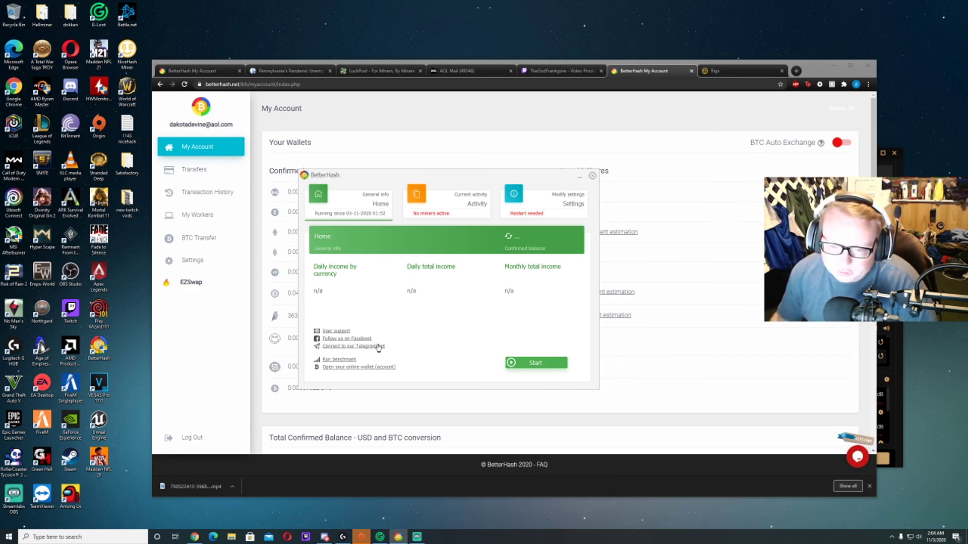
pyautogui.click(458, 201)
pyautogui.click(547, 202)
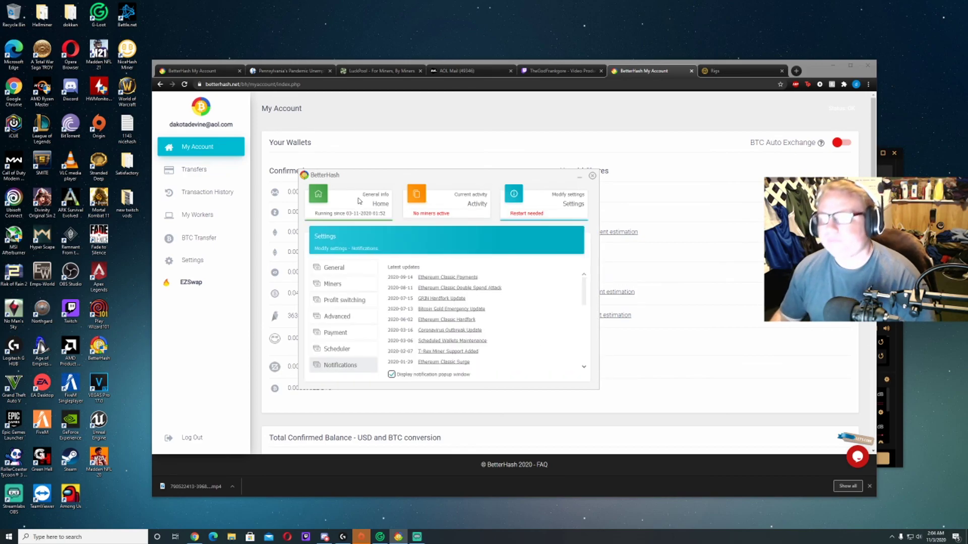
pyautogui.click(369, 212)
# Look at the BetterHash website's account Settings page and return to the My Account overview
pyautogui.click(223, 332)
pyautogui.click(213, 266)
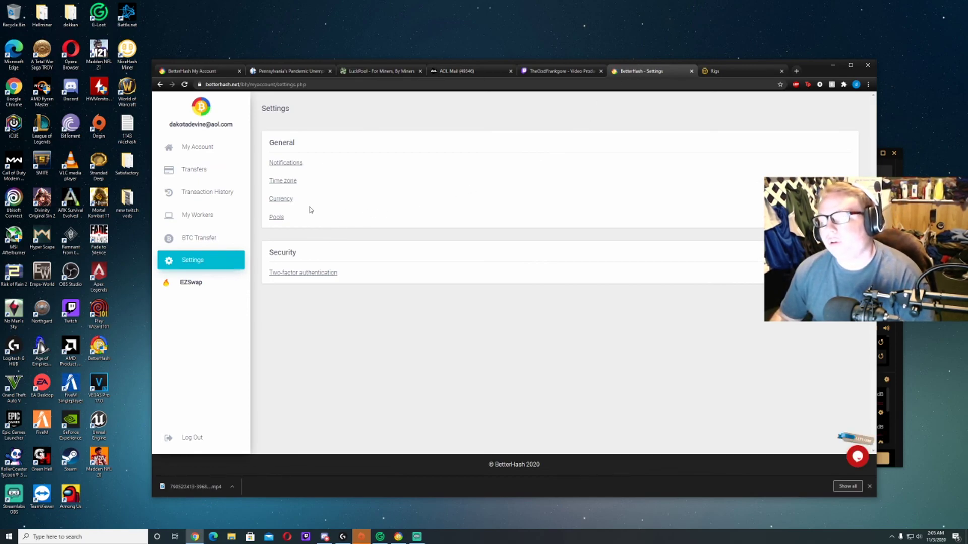
pyautogui.click(197, 144)
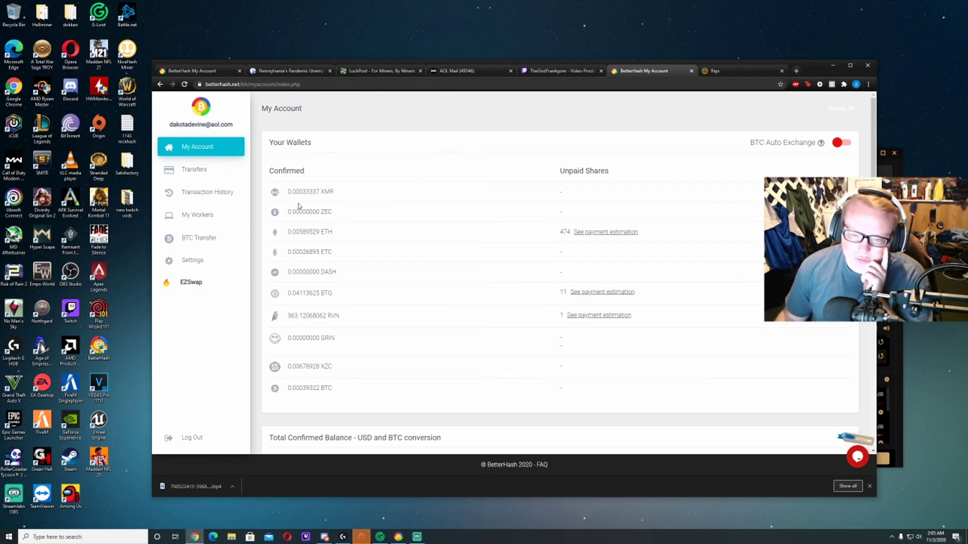
# Examine the confirmed XMR, ZEC, ETH, ETC and RVN wallet balances on the My Account page
pyautogui.moveTo(287, 192); pyautogui.dragTo(353, 235)
pyautogui.click(338, 233)
pyautogui.click(400, 257)
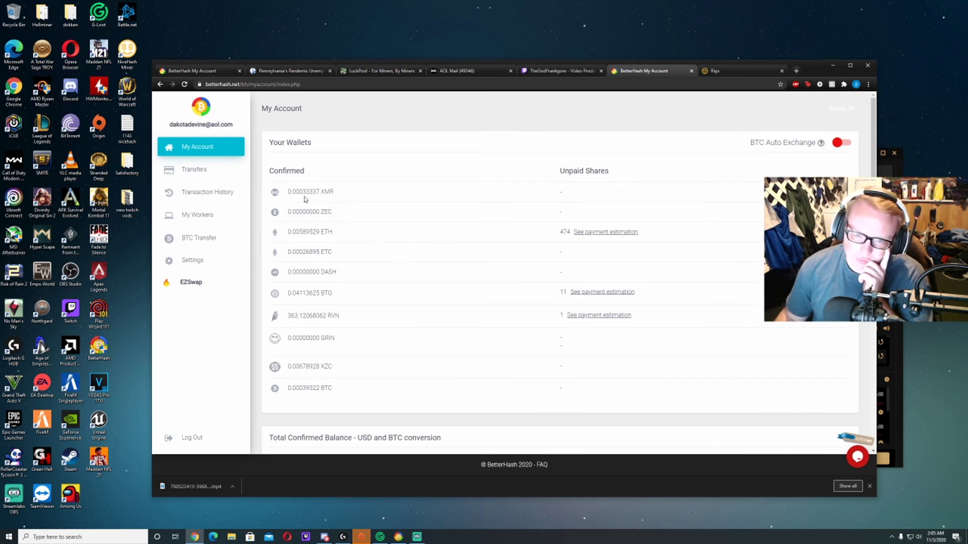
pyautogui.moveTo(285, 253); pyautogui.dragTo(335, 259)
pyautogui.click(355, 340)
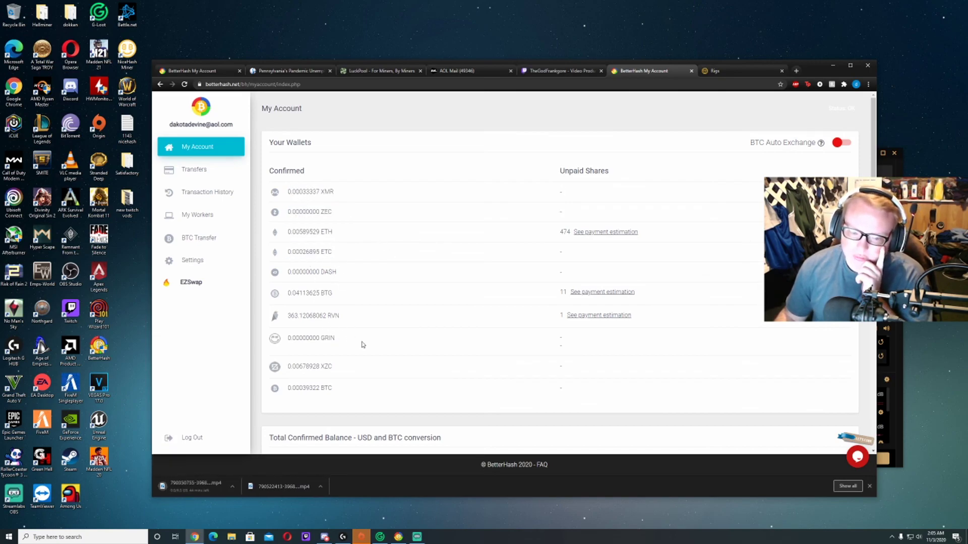
pyautogui.moveTo(340, 315); pyautogui.dragTo(268, 322)
pyautogui.click(339, 324)
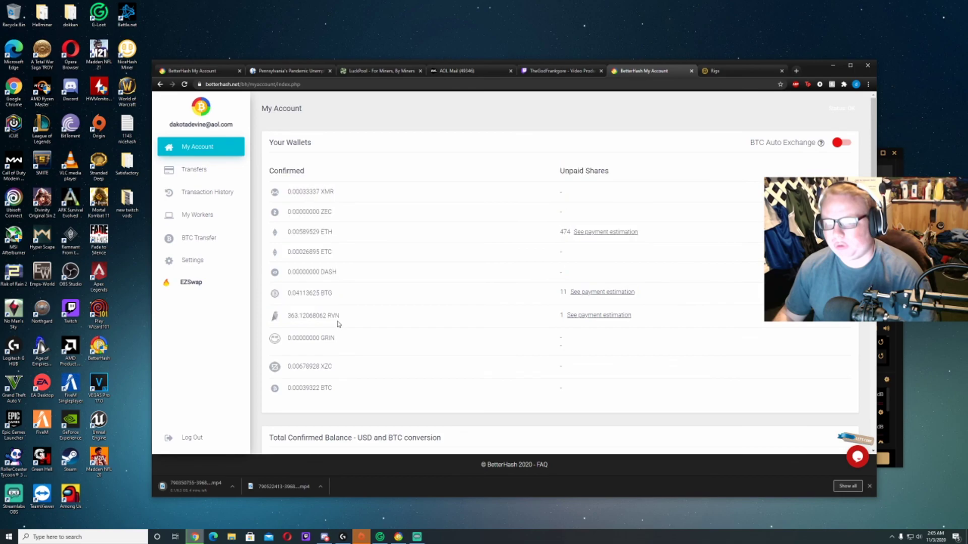
# Switch to the NiceHash site, check its withdrawal notifications and open the Dashboard
pyautogui.click(757, 74)
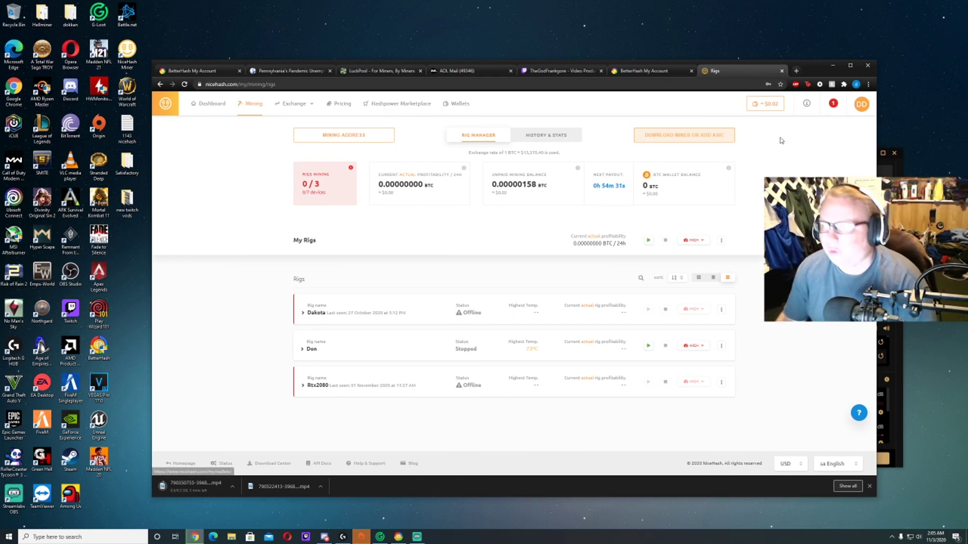
pyautogui.click(832, 104)
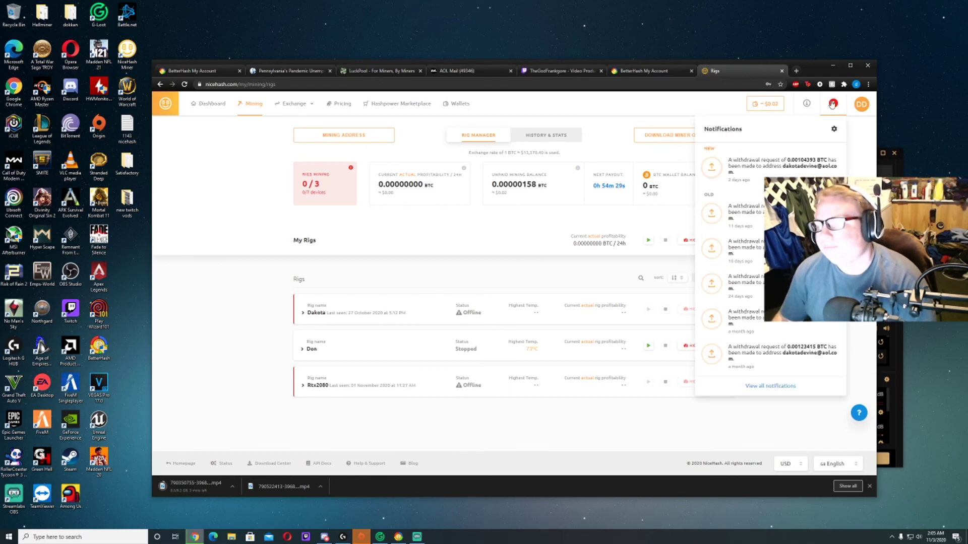
pyautogui.click(206, 103)
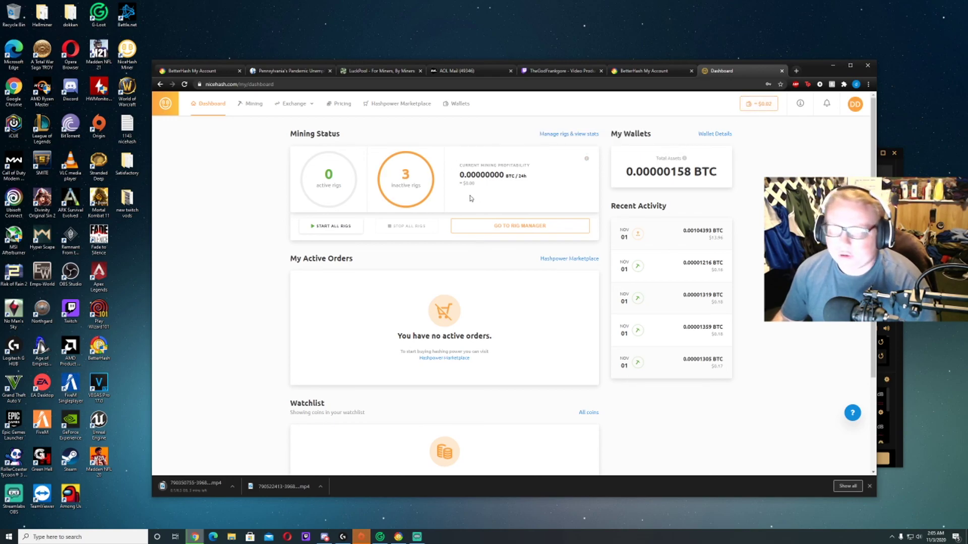
# Examine the current mining profitability on the NiceHash dashboard and close that page
pyautogui.tripleClick(509, 176)
pyautogui.click(507, 175)
pyautogui.moveTo(547, 182); pyautogui.dragTo(456, 181)
pyautogui.click(544, 191)
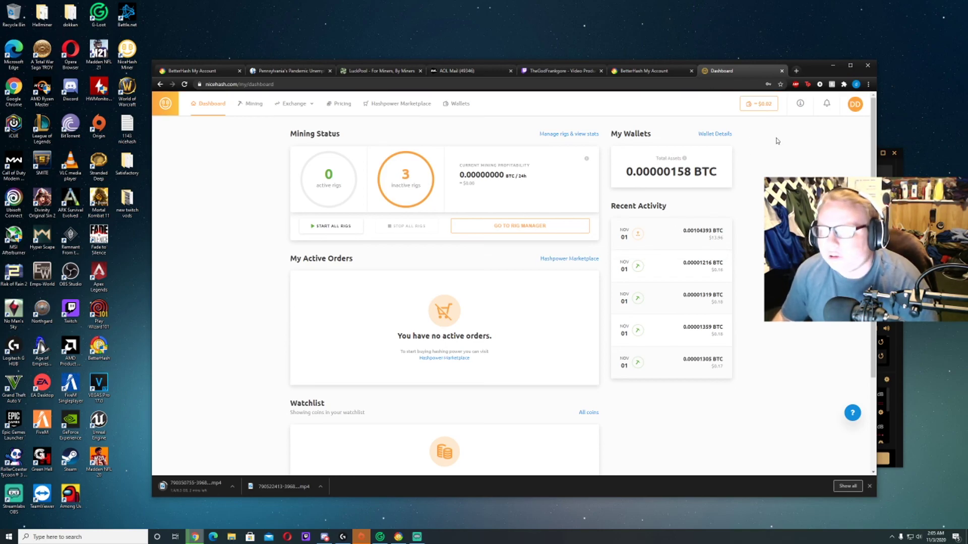
pyautogui.click(782, 71)
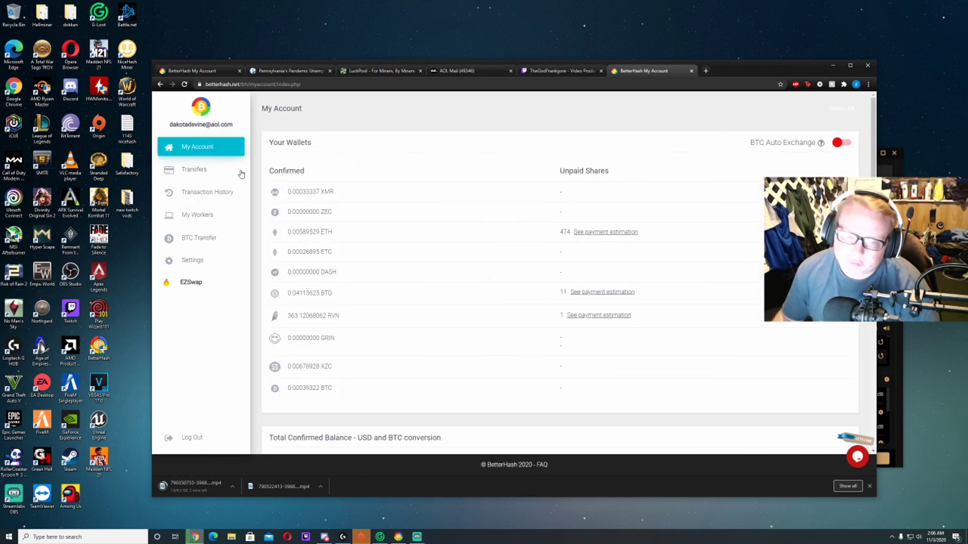
# Look over the BetterHash account's Transfers, My Workers and BTC Transfer pages and the miner's Home overview
pyautogui.click(217, 176)
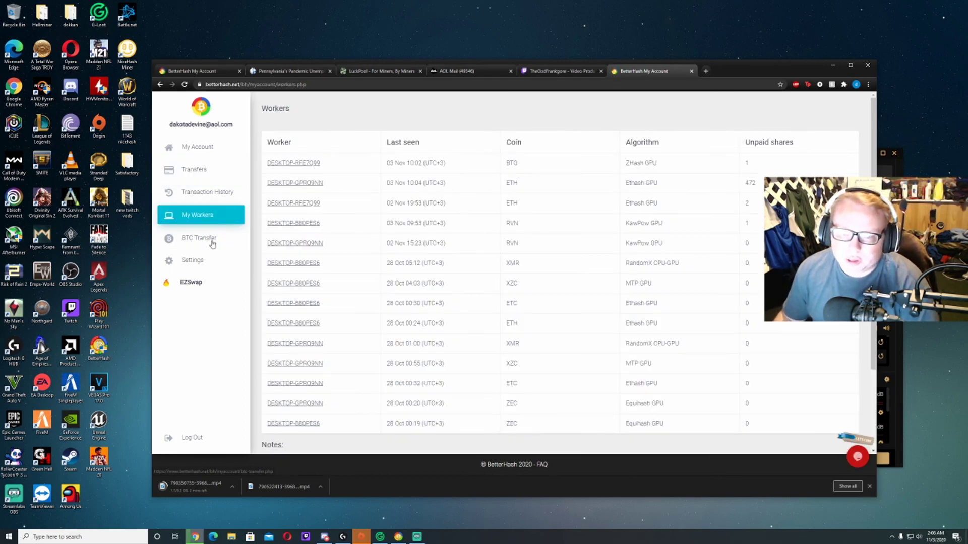
pyautogui.click(211, 242)
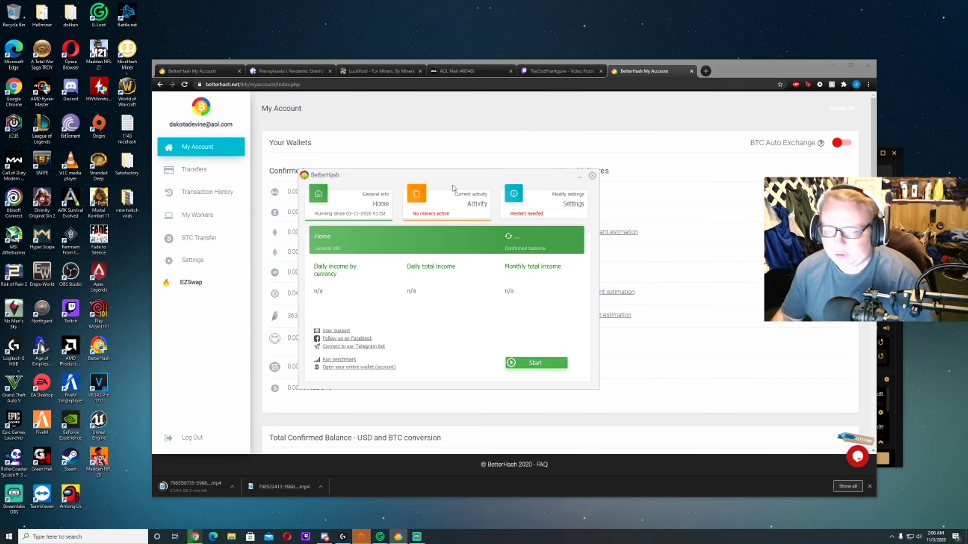
pyautogui.click(388, 204)
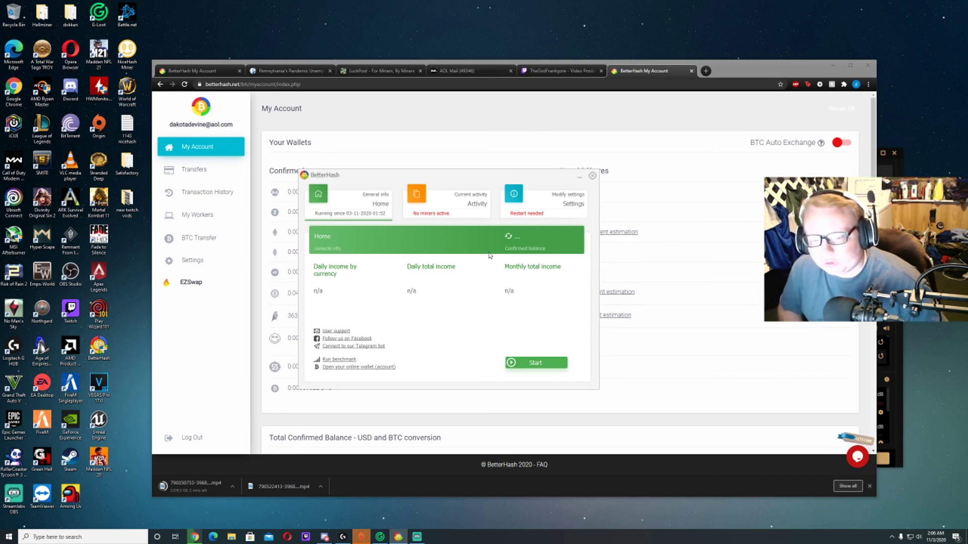
# Return to the My Account page and check the confirmed GRIN and RVN balances
pyautogui.click(280, 346)
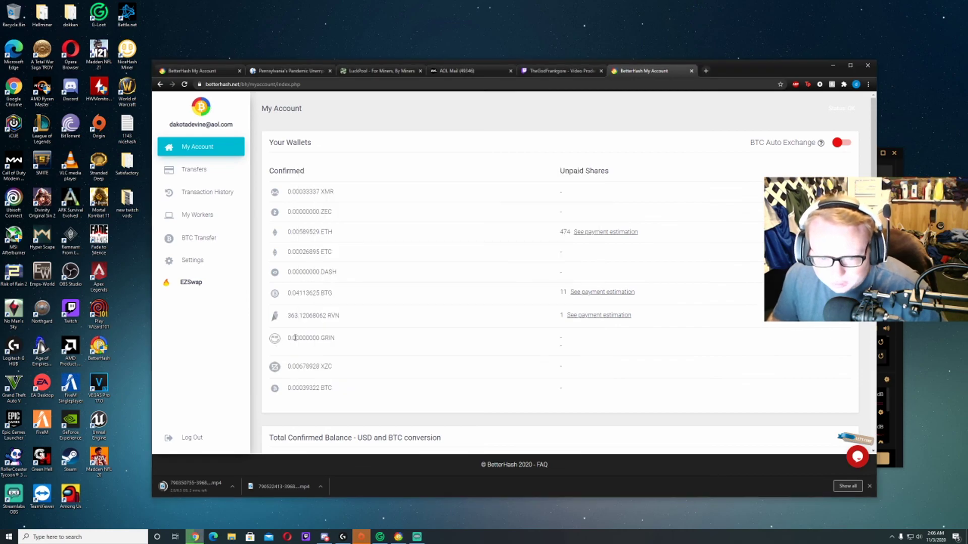
pyautogui.moveTo(337, 341); pyautogui.dragTo(286, 345)
pyautogui.click(333, 346)
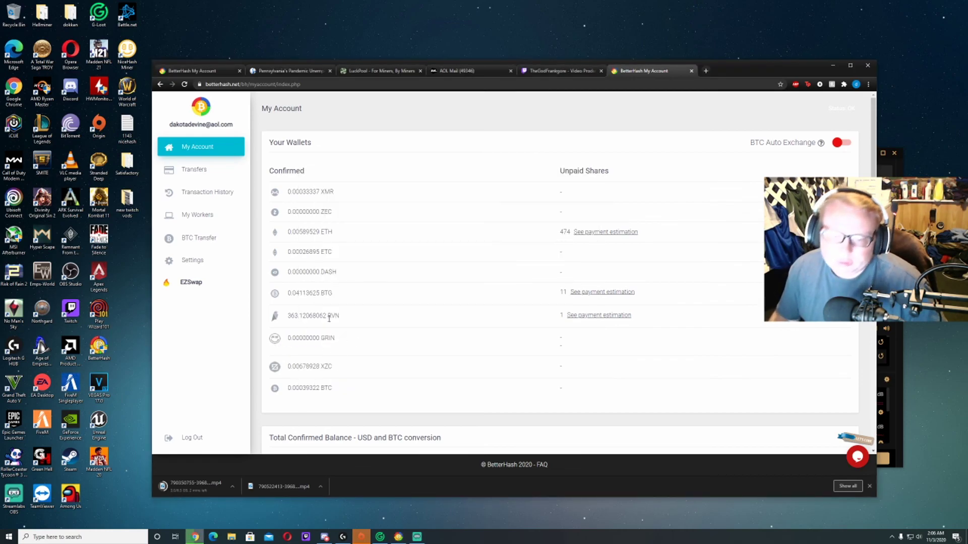
pyautogui.moveTo(335, 315); pyautogui.dragTo(280, 317)
pyautogui.click(373, 315)
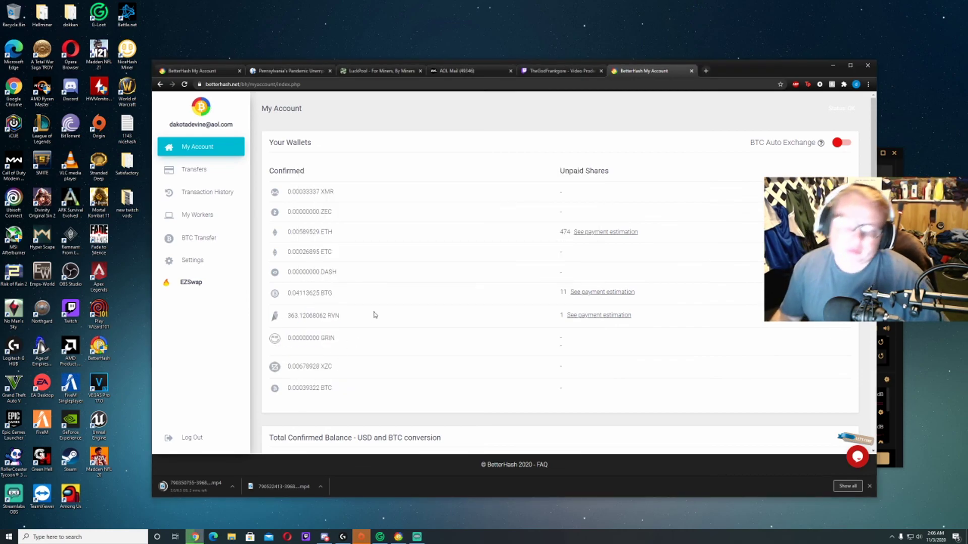